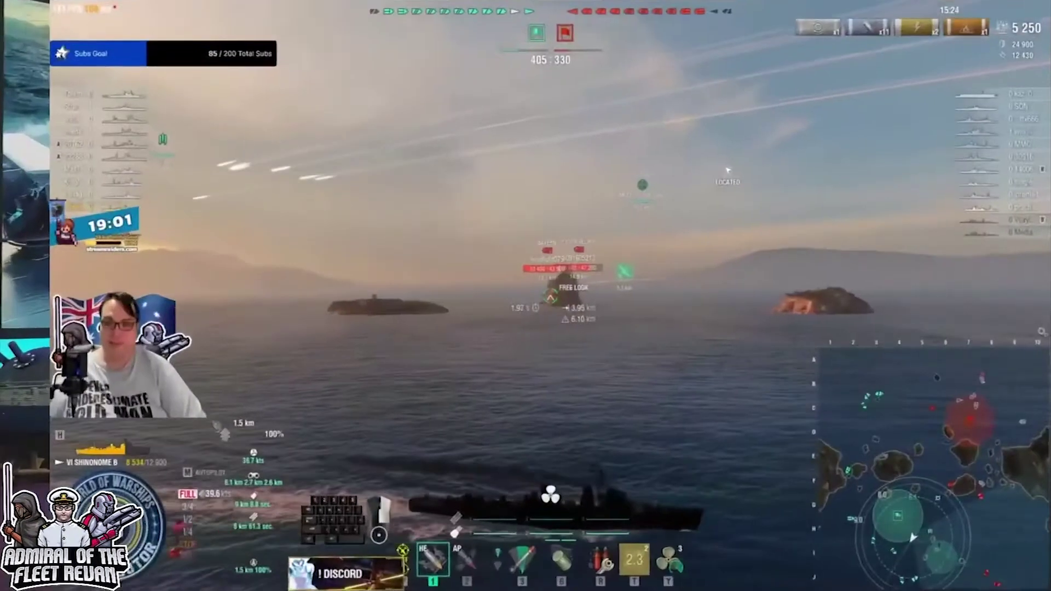
Exit the Twitch stream's fullscreen and close its tab to reveal the NohBoard v1.3.0 forum page.
key(a)
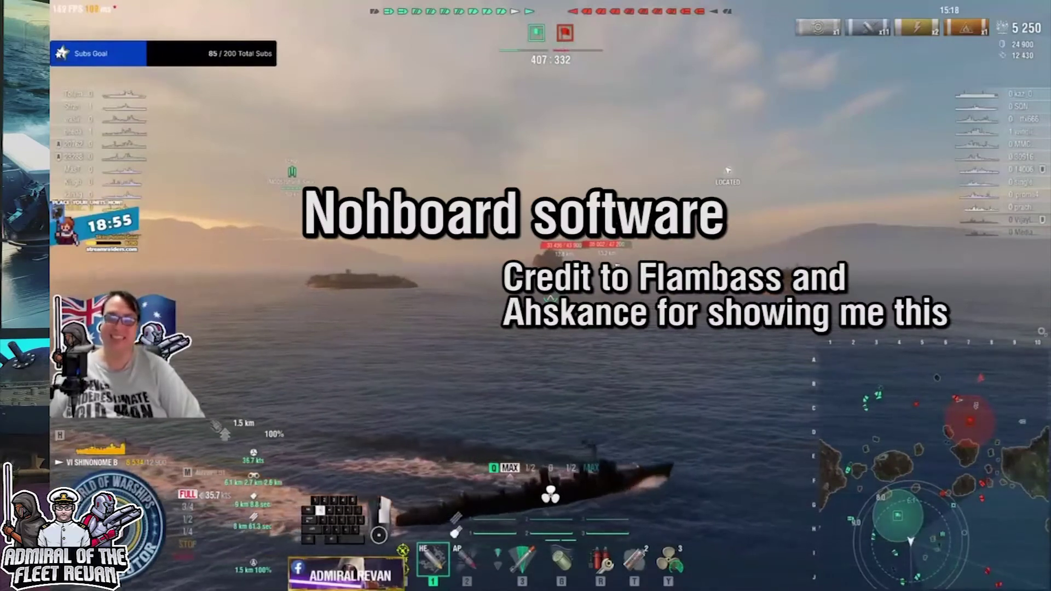
mouse_move(334, 394)
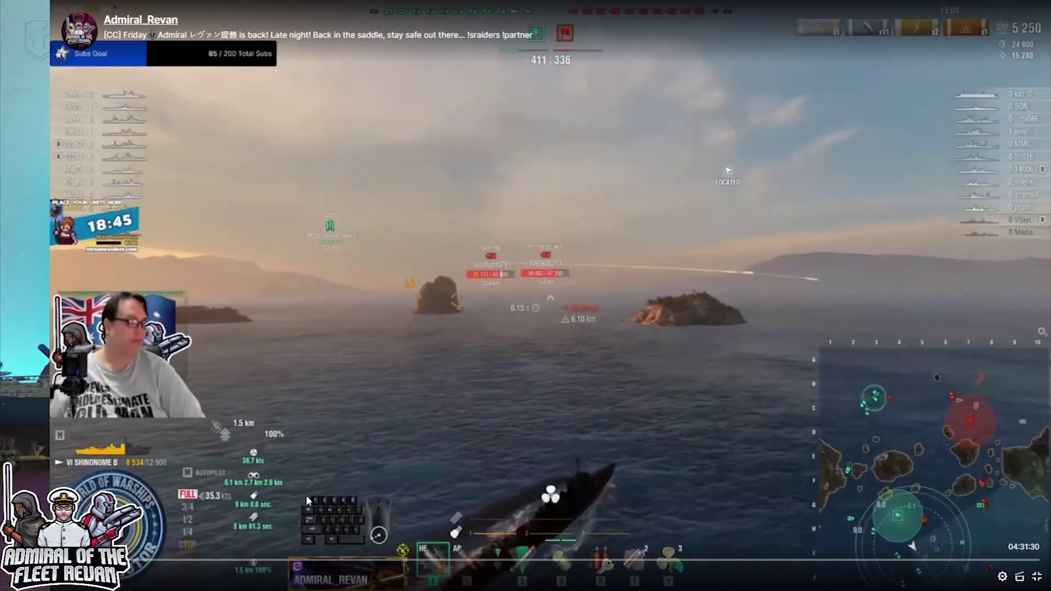
mouse_move(304, 491)
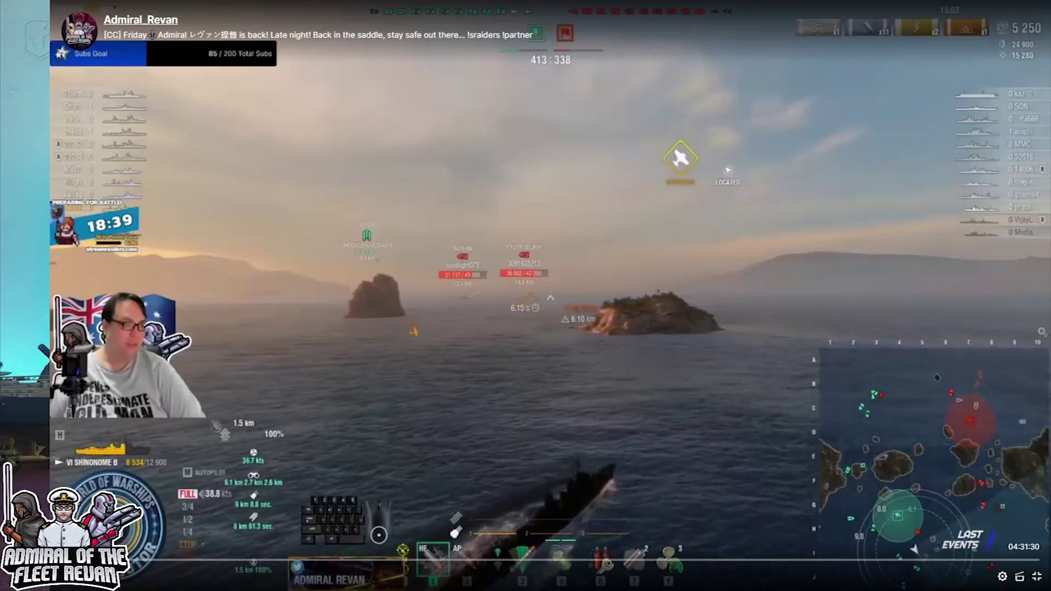
click(1037, 578)
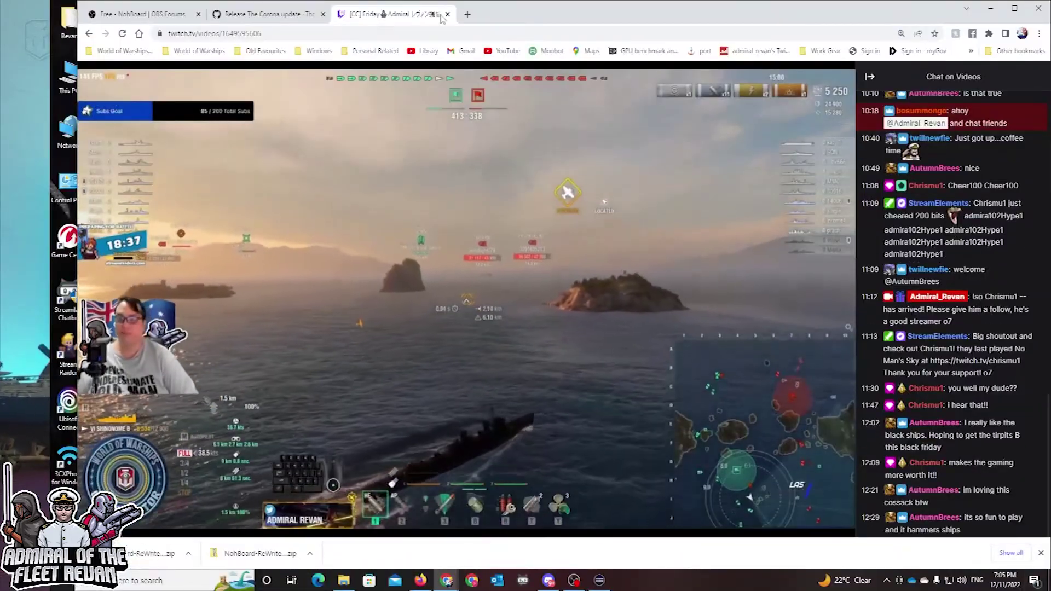
key(ctrl+w)
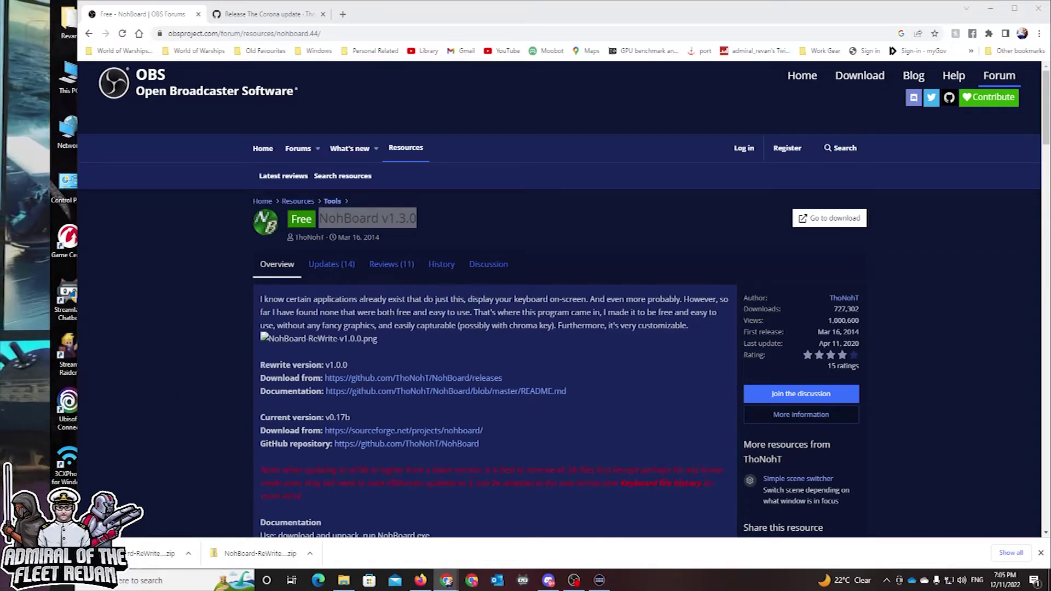
click(250, 368)
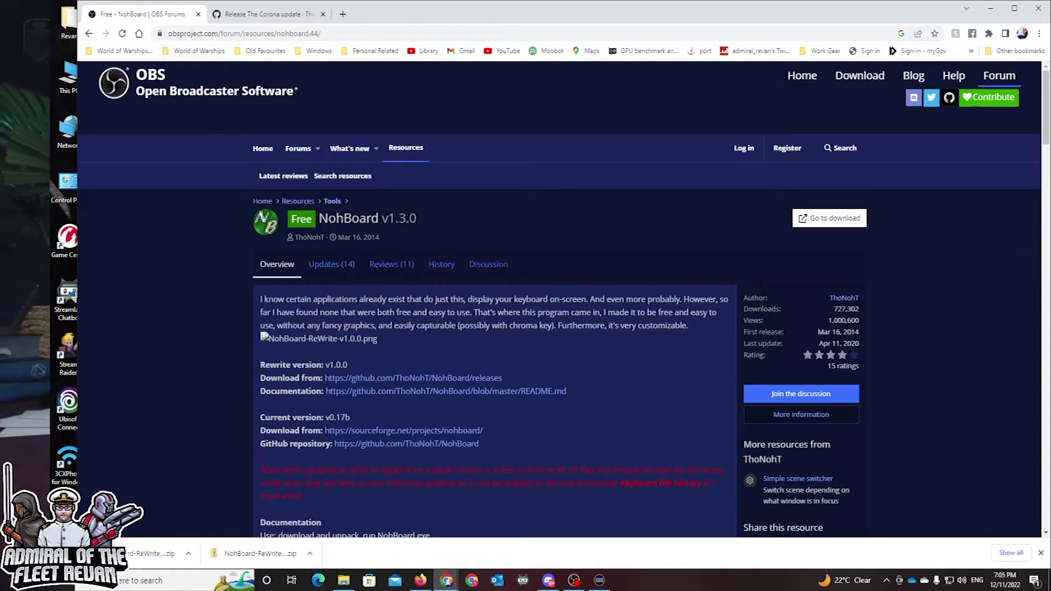
scroll(420, 165, down, 1)
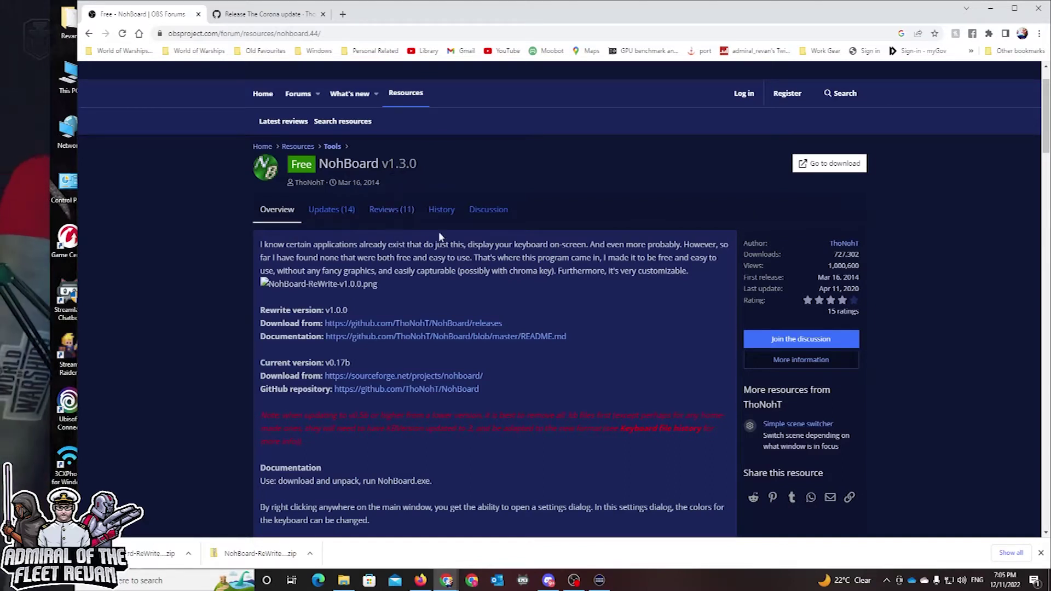
scroll(426, 334, down, 2)
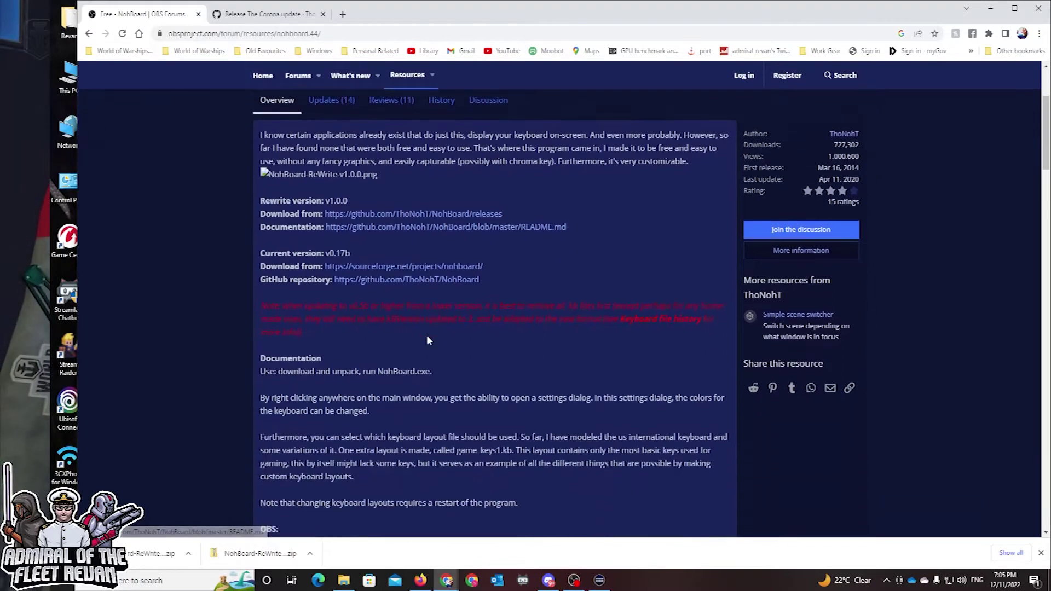
scroll(422, 334, down, 13)
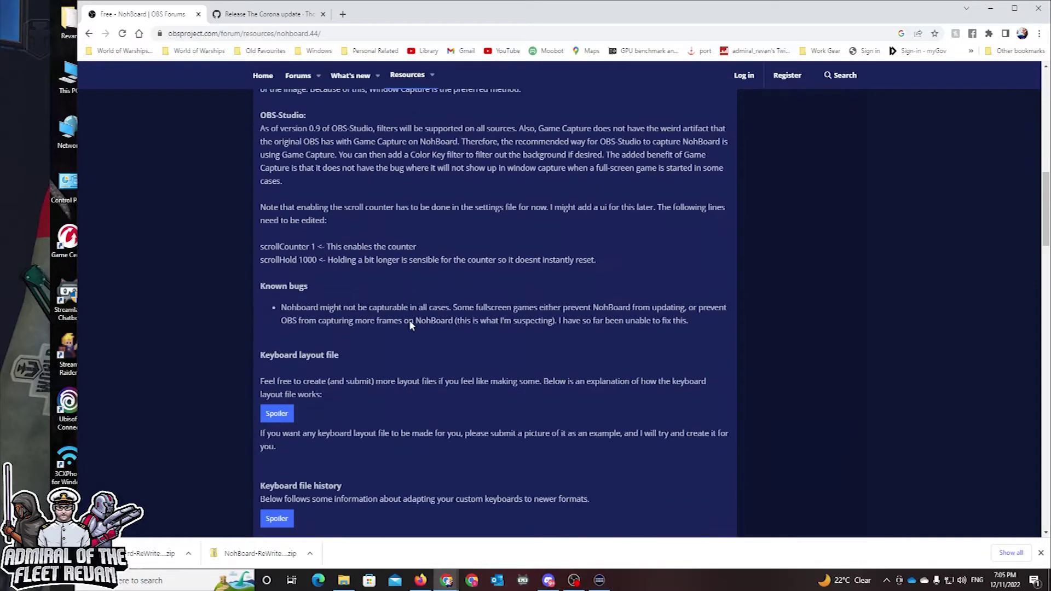
scroll(401, 316, down, 3)
scroll(389, 338, up, 18)
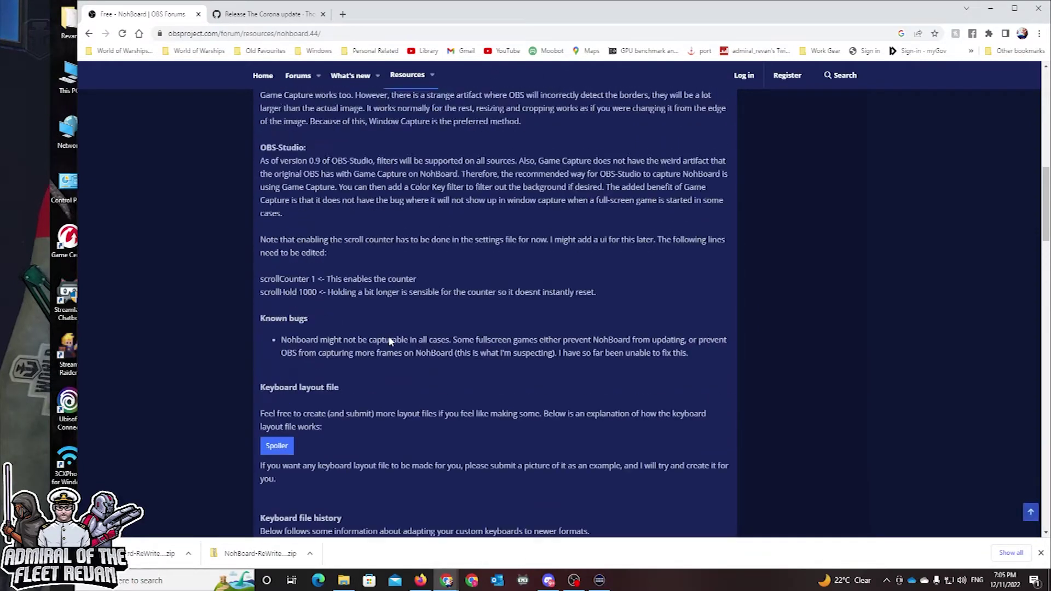
scroll(389, 337, down, 1)
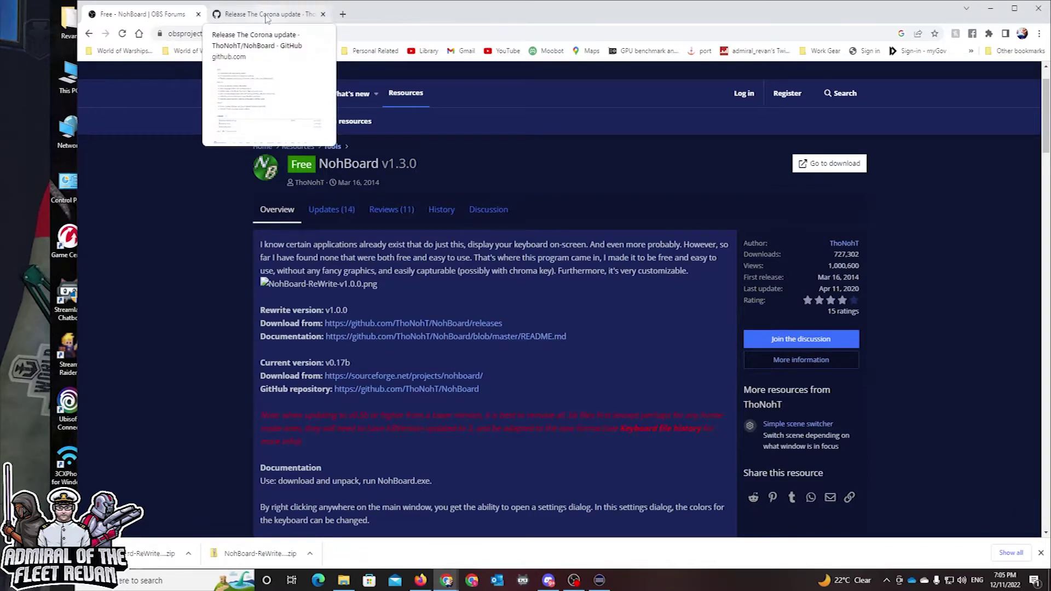
Follow 'Go to download', grab NohBoard-ReWrite-v1.3.0.zip from the release Assets, and reveal it in Downloads.
click(833, 169)
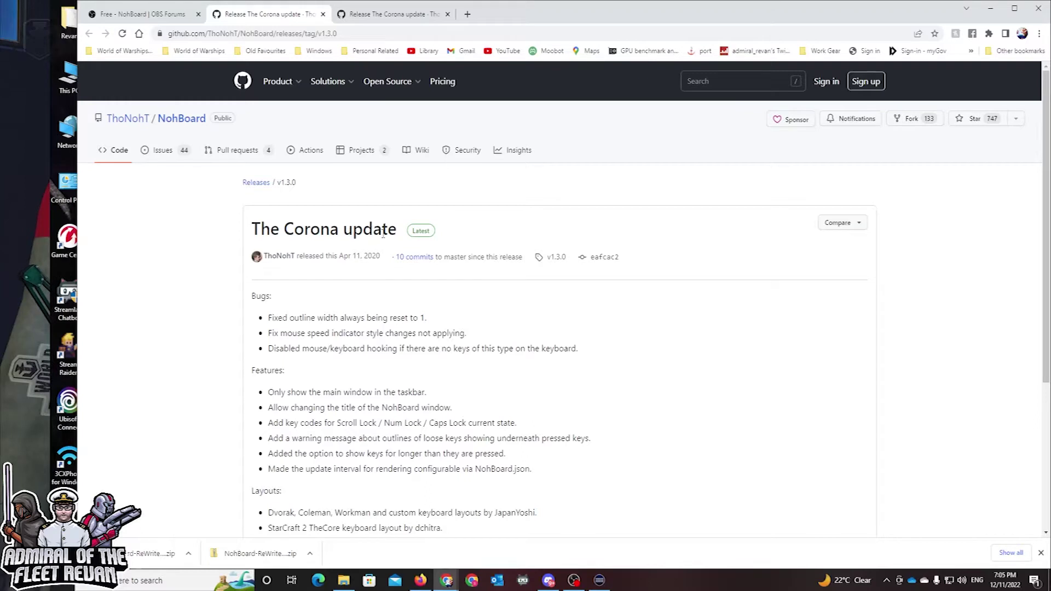
scroll(383, 235, down, 2)
scroll(383, 234, down, 1)
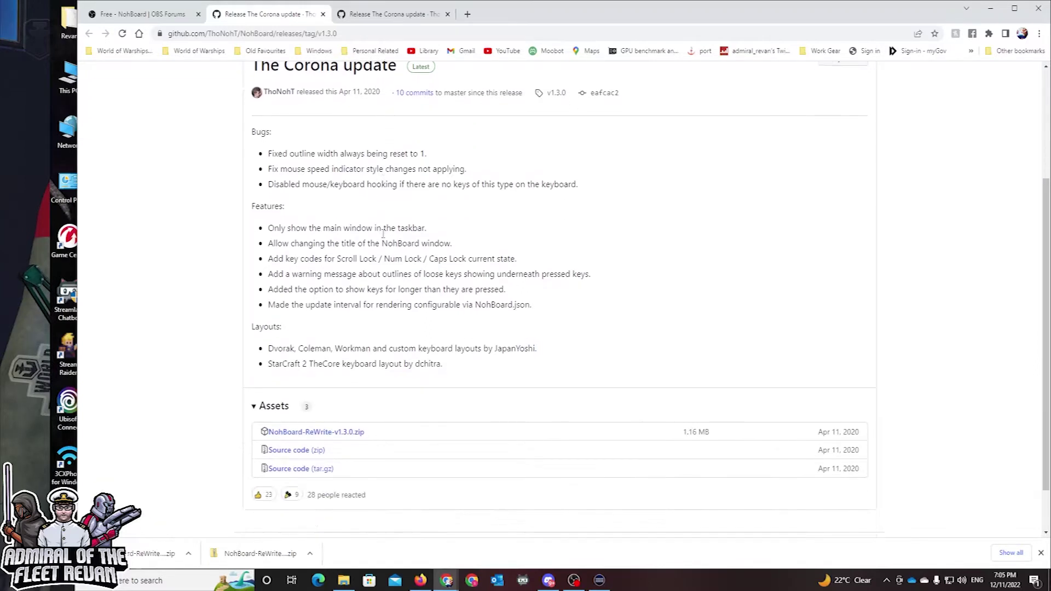
click(320, 437)
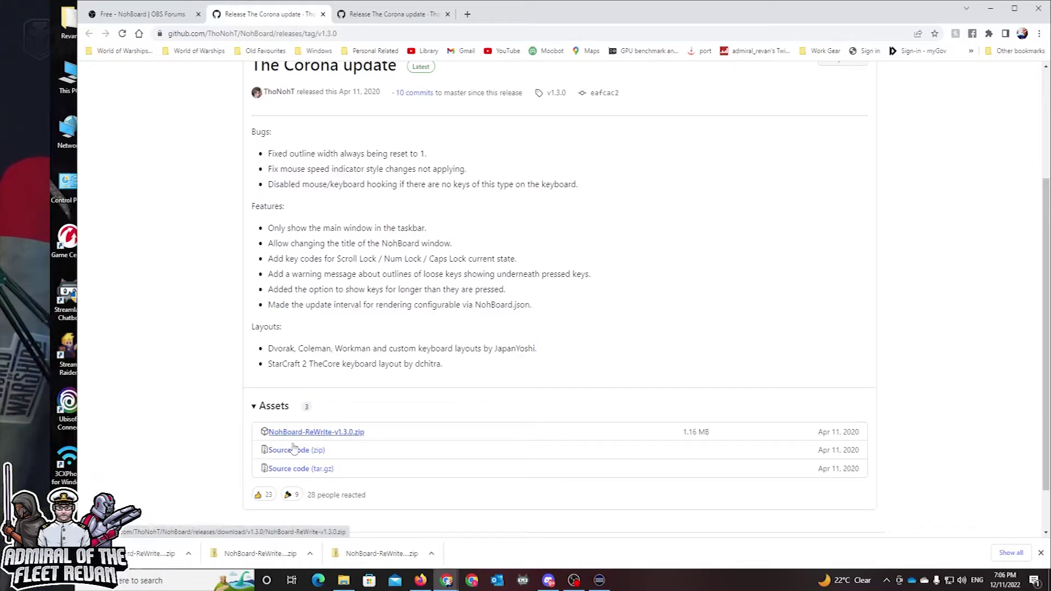
click(189, 554)
Find the NohBoard zip in Downloads and extract it with 7-Zip into a NohBoard-ReWrite-v1.3.0 folder.
click(213, 521)
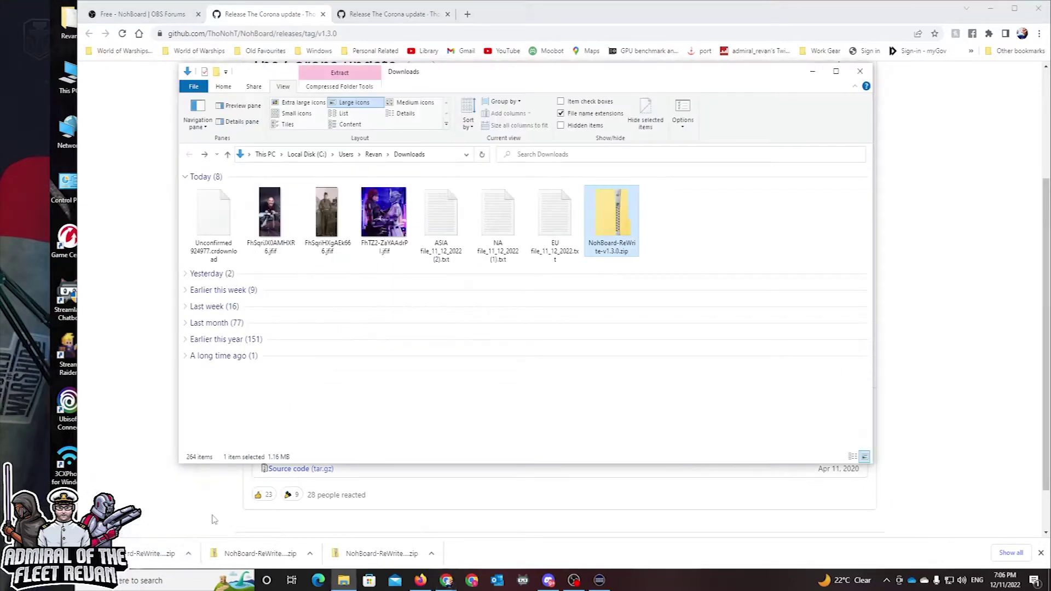
click(664, 212)
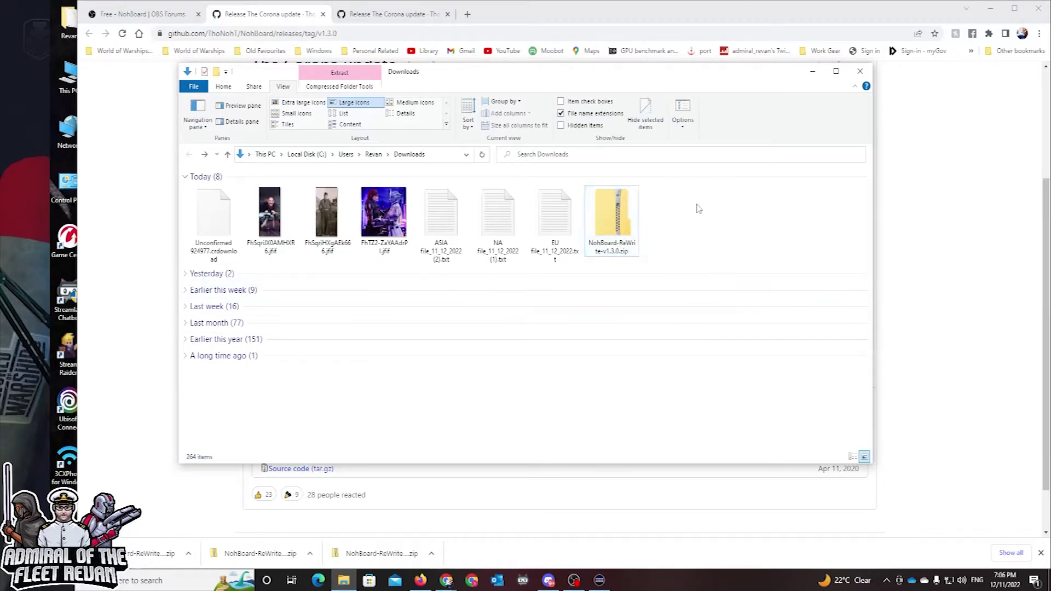
click(602, 226)
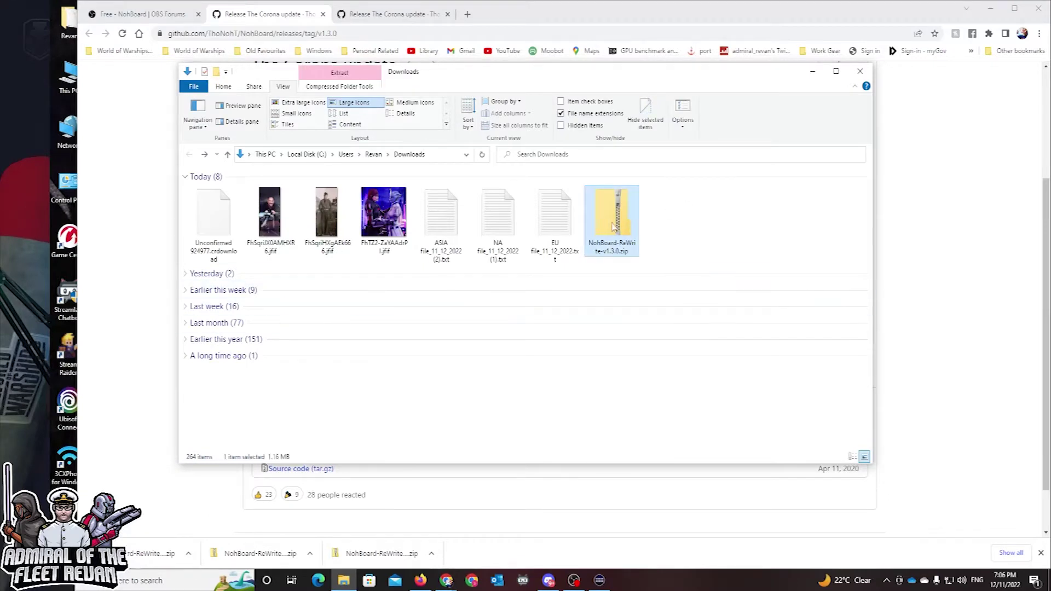
right_click(686, 213)
click(707, 253)
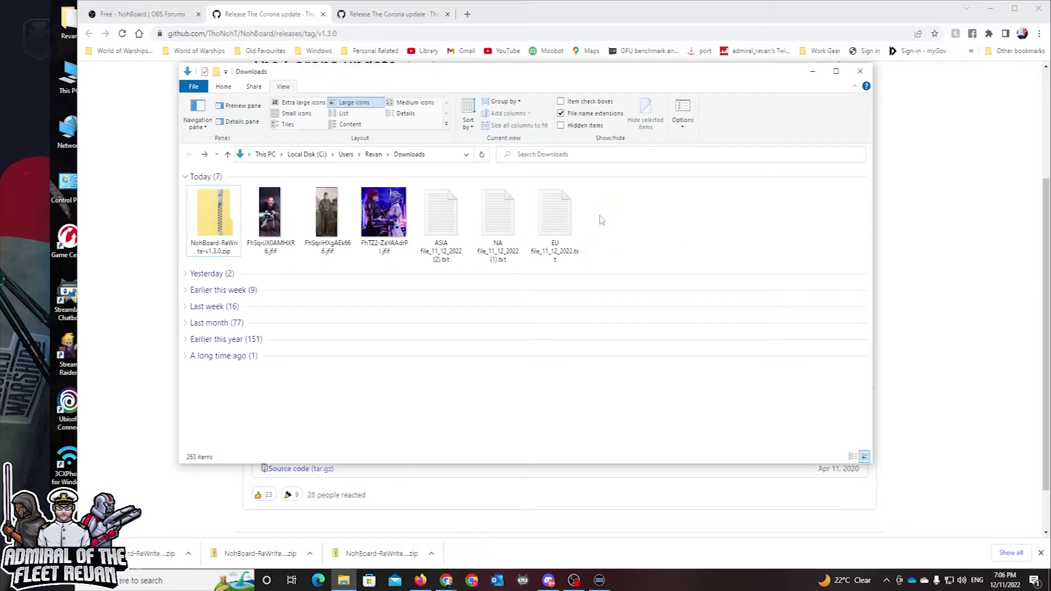
right_click(214, 206)
mouse_move(277, 267)
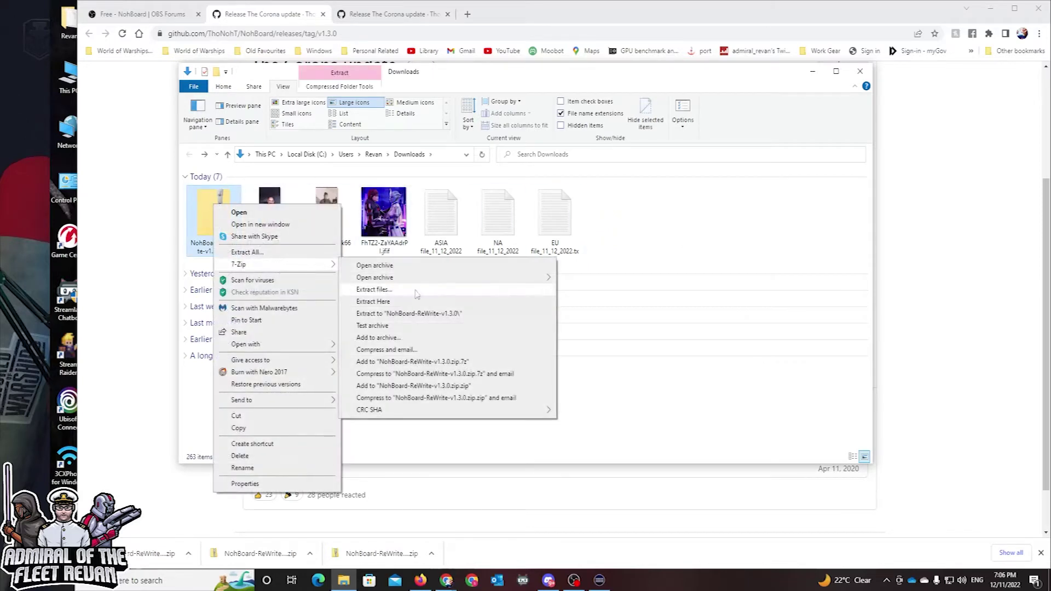
click(429, 314)
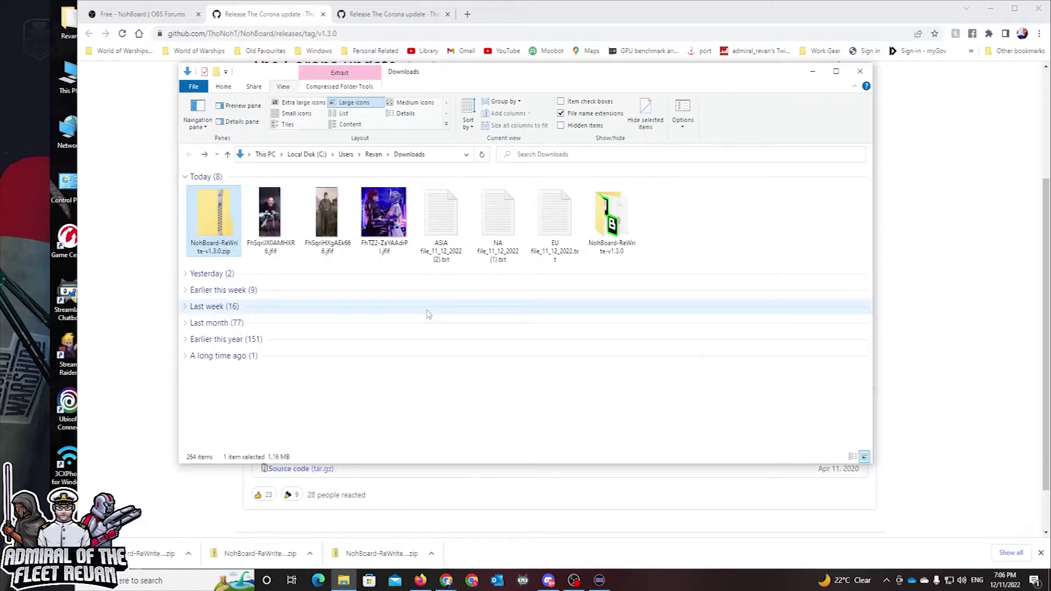
Open the extracted folder, glance into the keyboards subfolder, and launch NohBoard.exe.
double_click(614, 234)
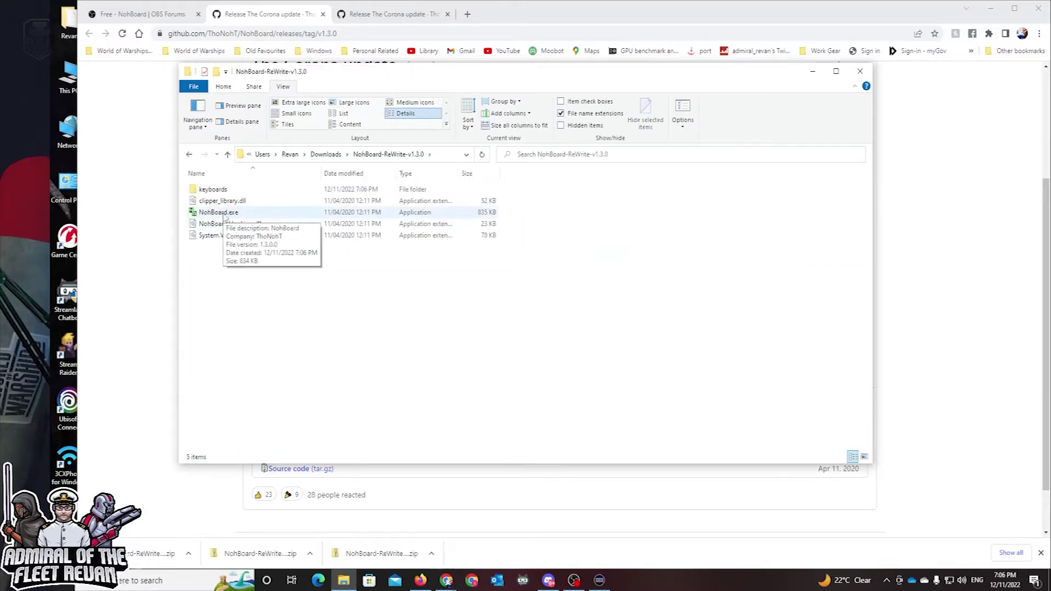
double_click(213, 189)
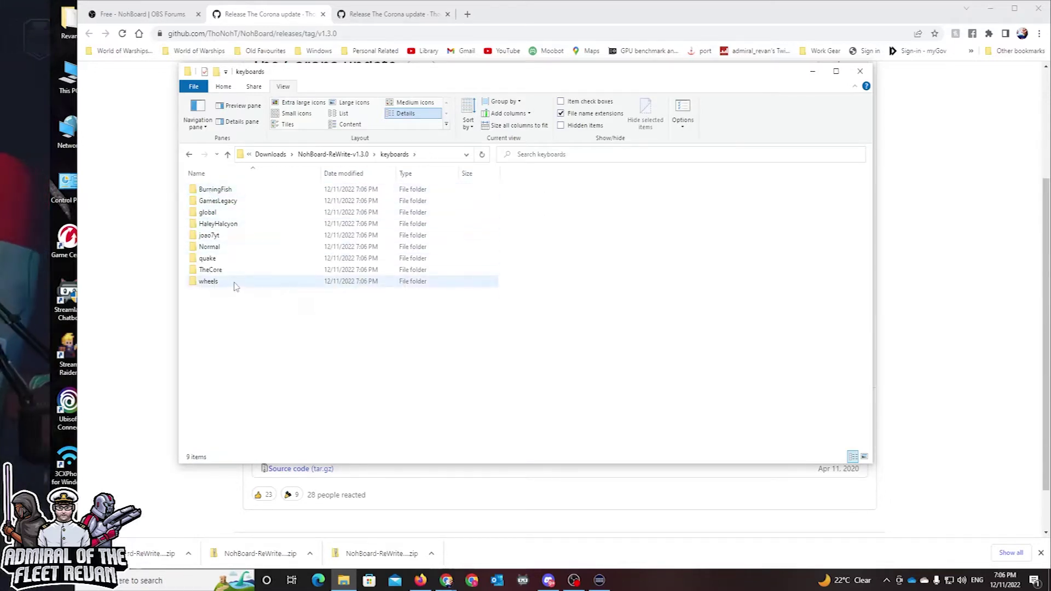
key(alt+Left)
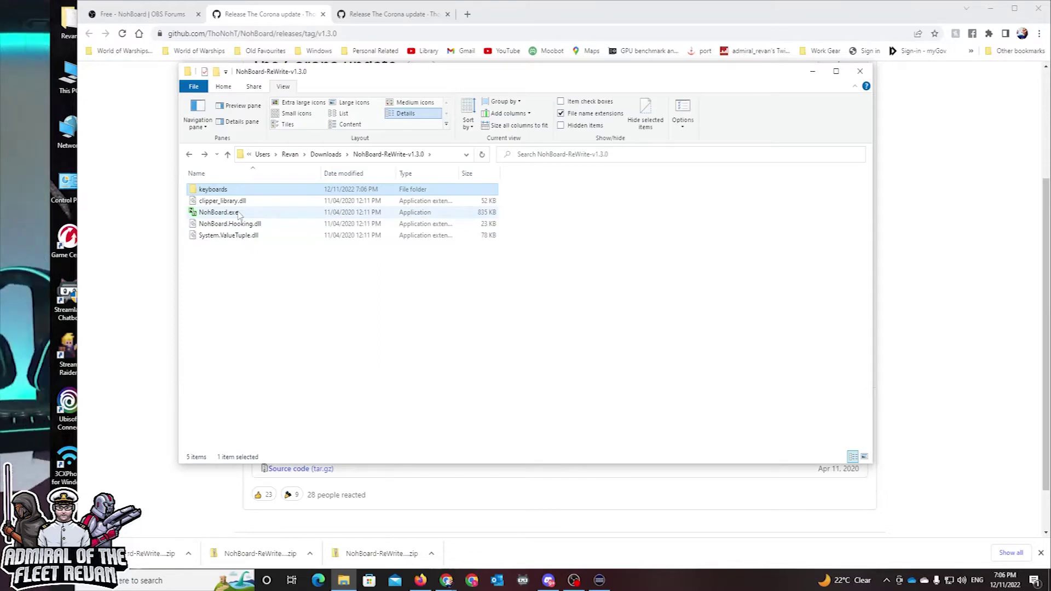
double_click(239, 213)
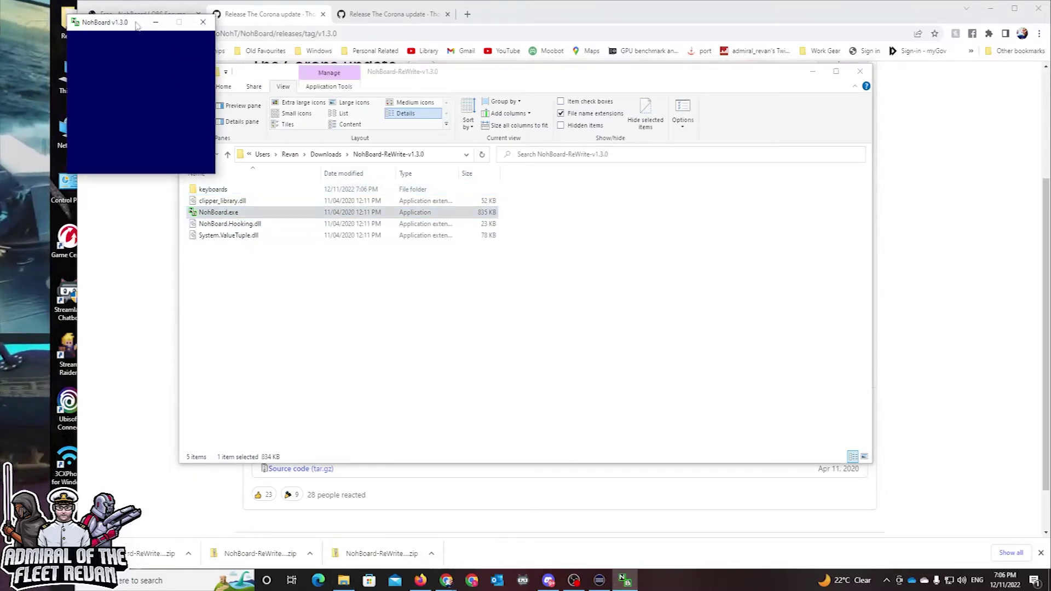
Move the NohBoard window beside the file list and view its settings without changing anything.
drag(135, 26, 586, 230)
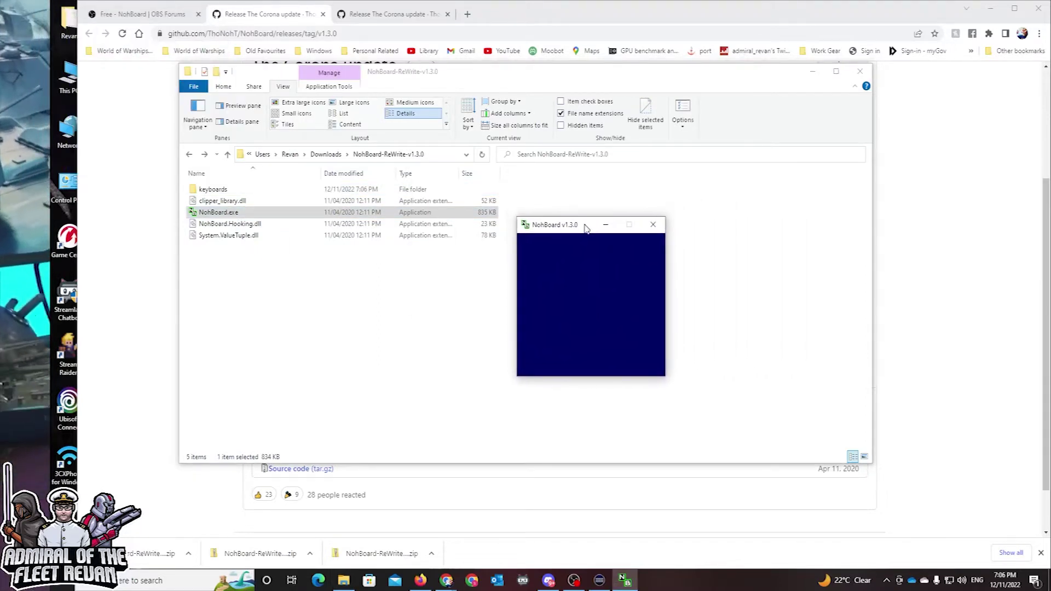
right_click(586, 230)
right_click(565, 262)
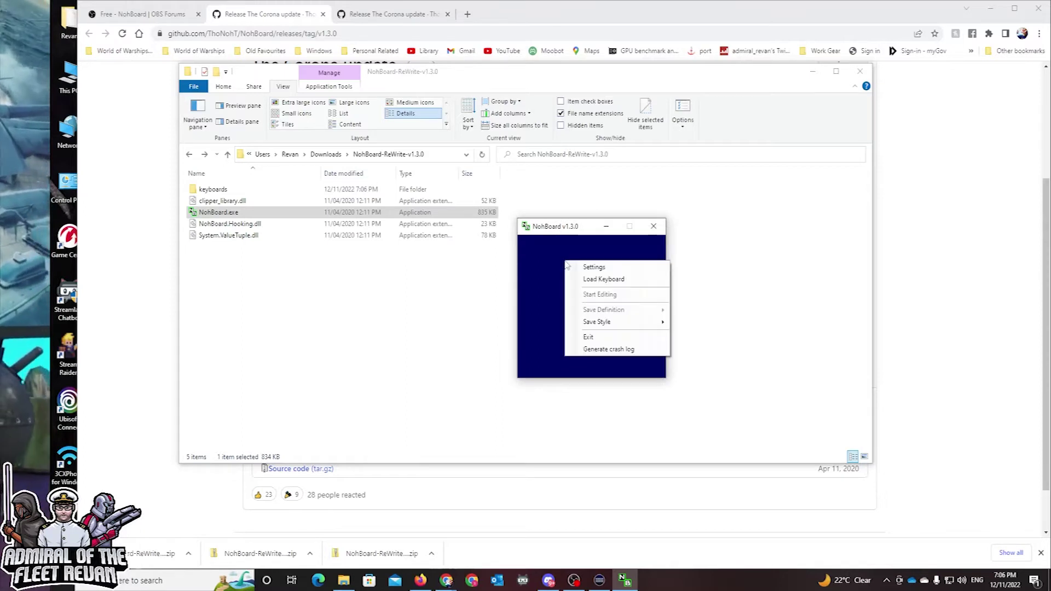
click(597, 268)
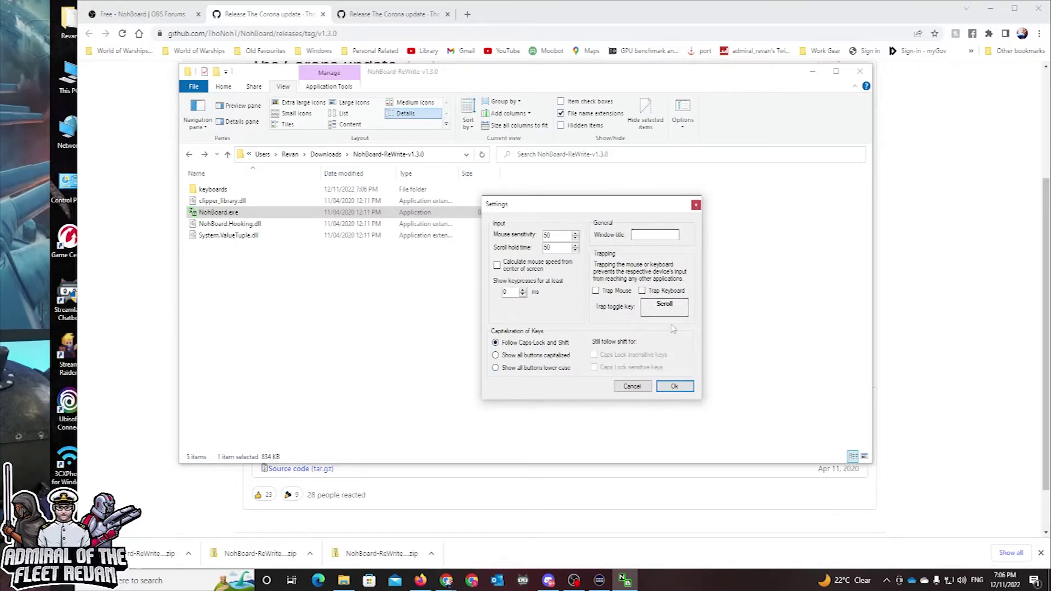
click(631, 386)
Start Load Keyboard, pick the Normal category, and move the chooser aside to see the preview.
right_click(600, 305)
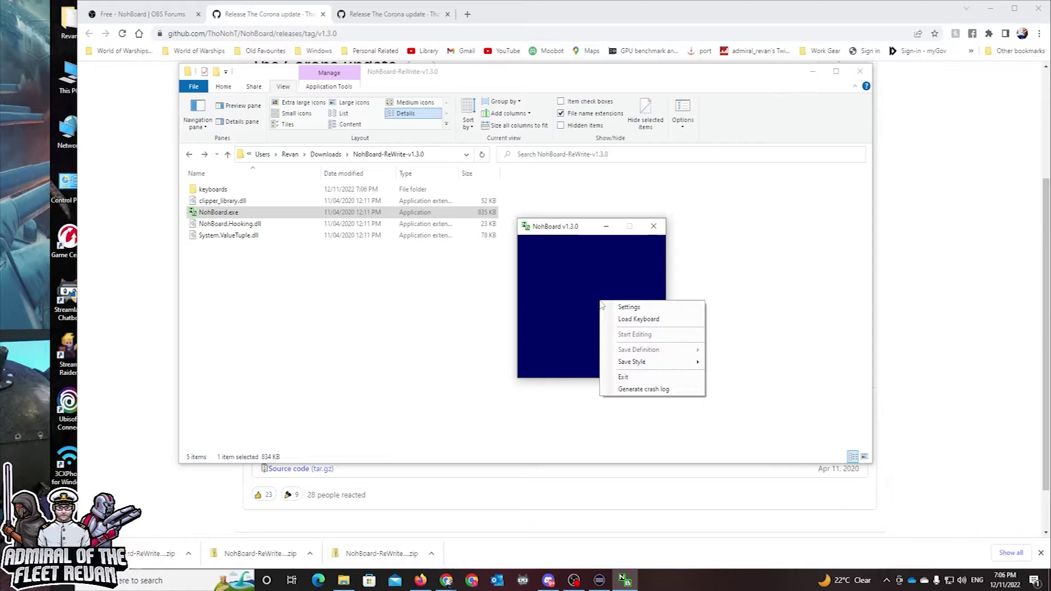
click(633, 320)
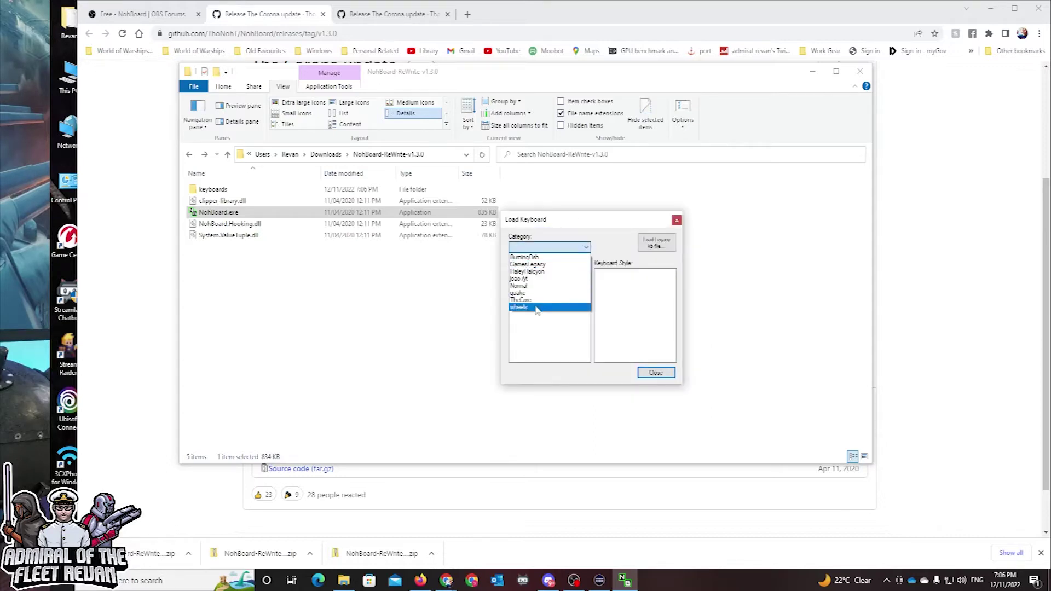
click(534, 288)
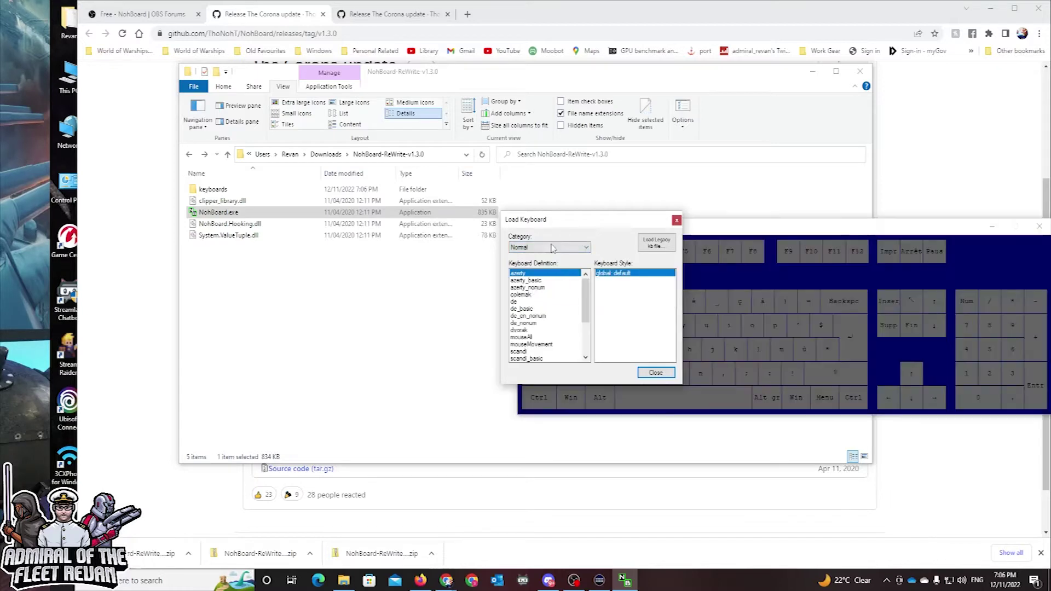
drag(562, 224, 266, 281)
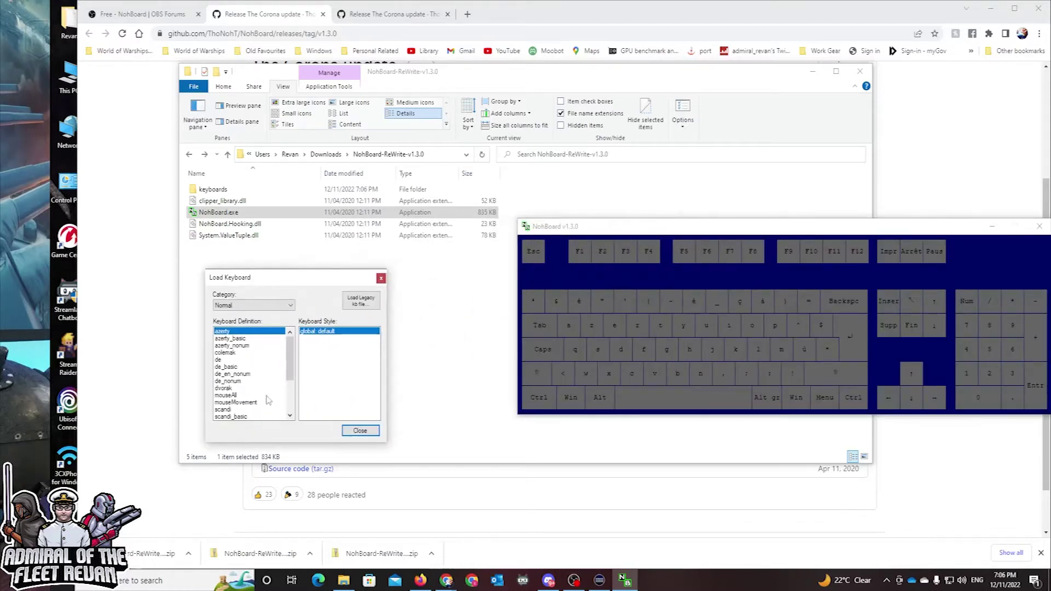
drag(293, 373, 289, 418)
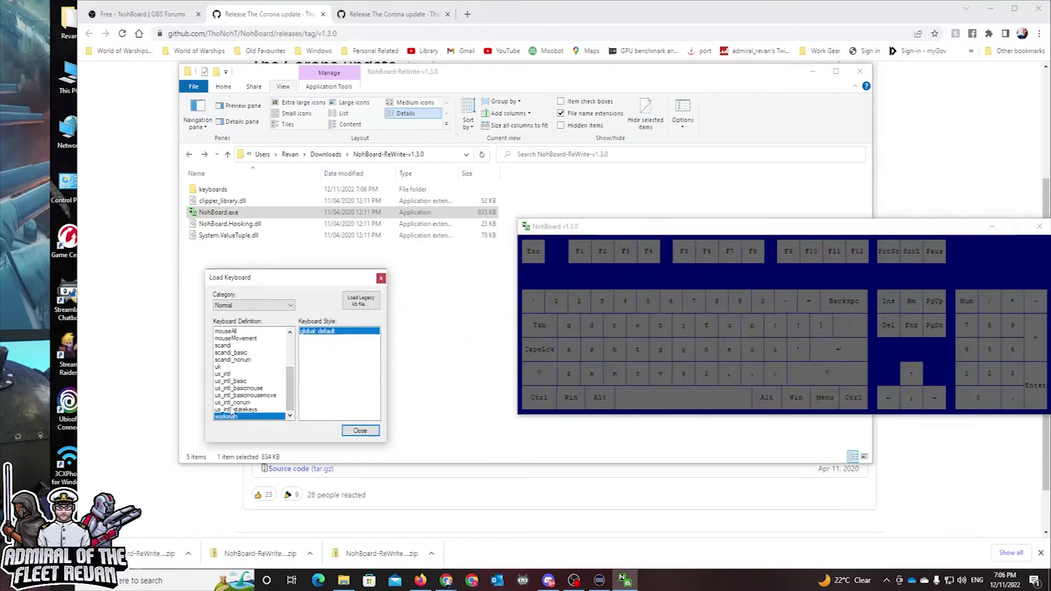
Preview the Normal layouts: us_intl variants, scandi, mouseMovement and mouseAll.
click(234, 410)
click(234, 403)
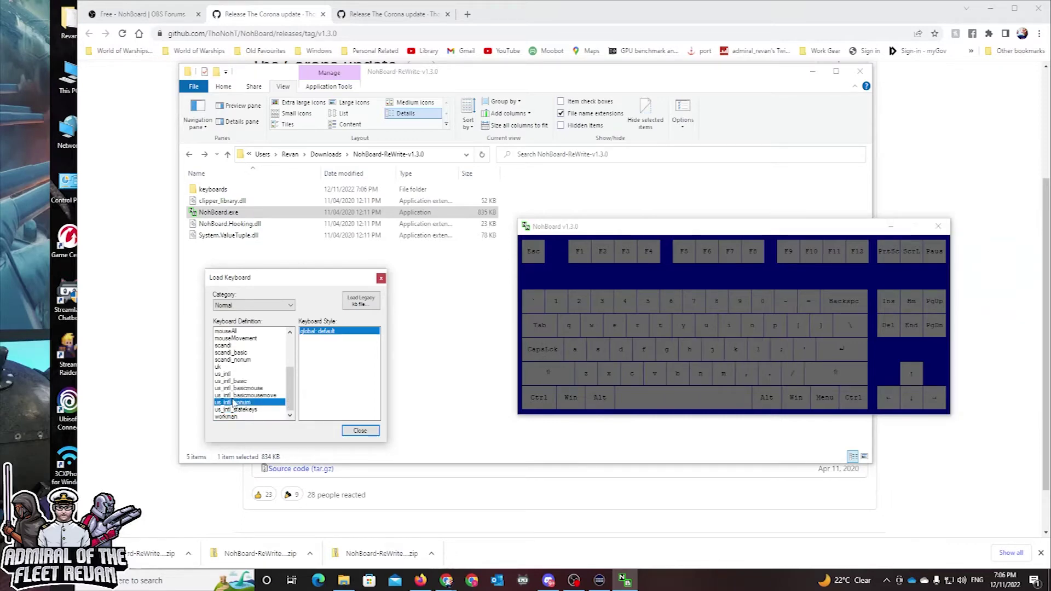
click(238, 396)
click(241, 389)
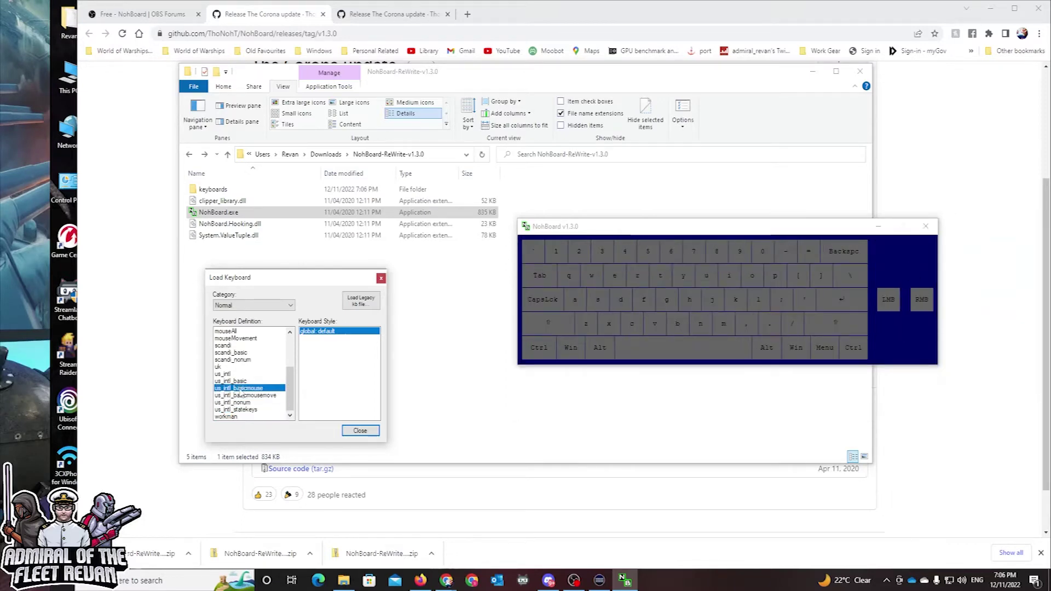
click(239, 381)
click(235, 374)
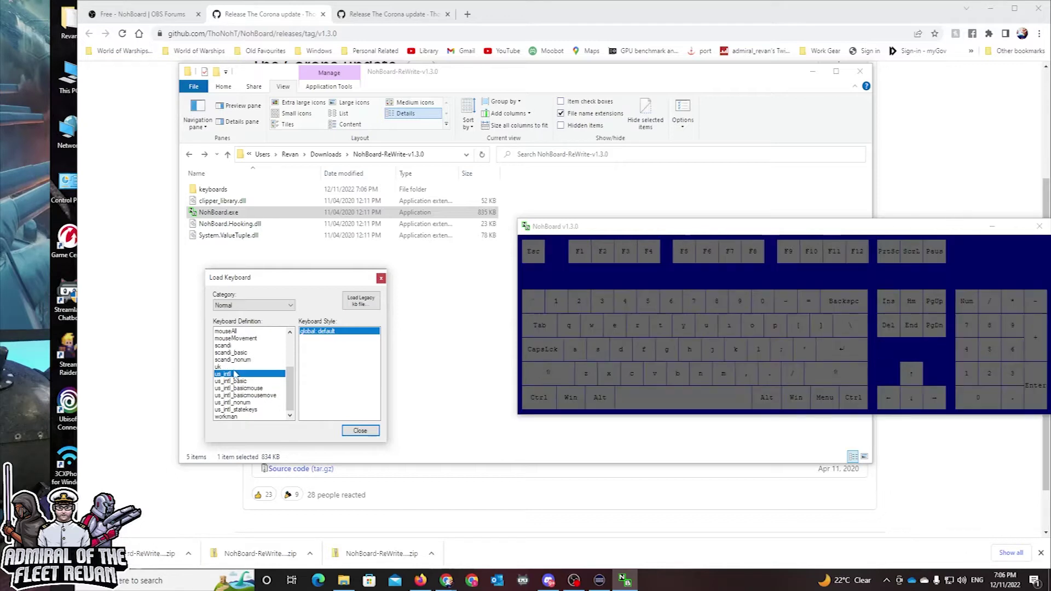
click(234, 353)
click(234, 345)
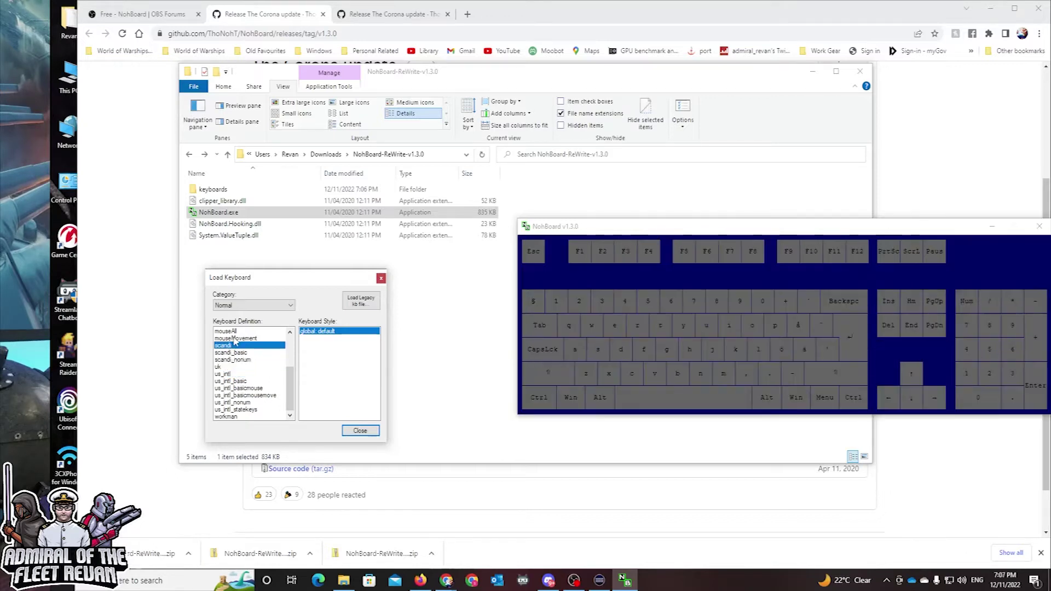
click(236, 338)
click(233, 331)
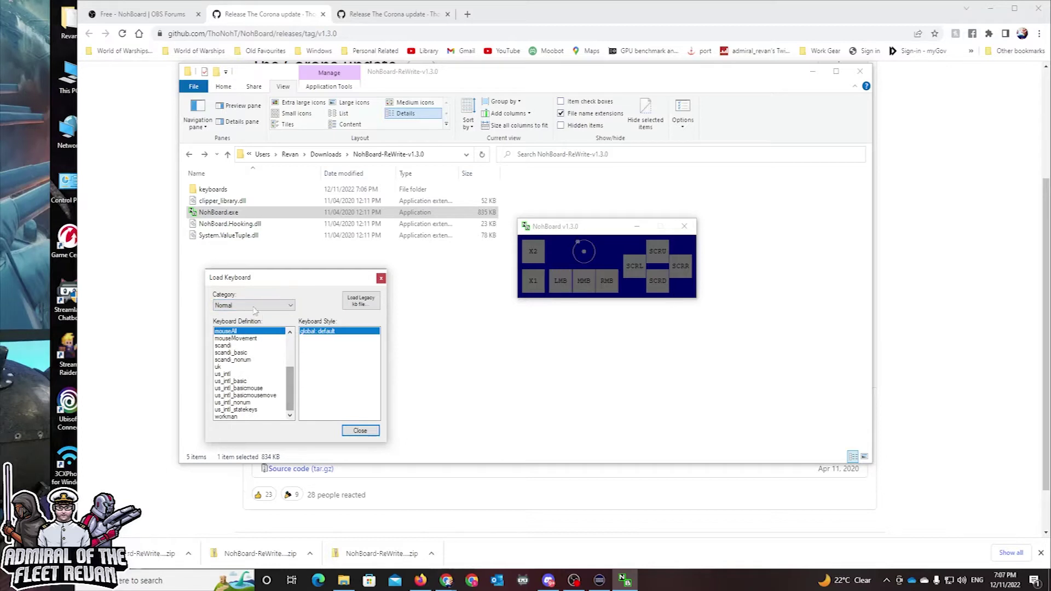
Switch to the wheels category and try its four clean and normal black/white styles.
click(255, 308)
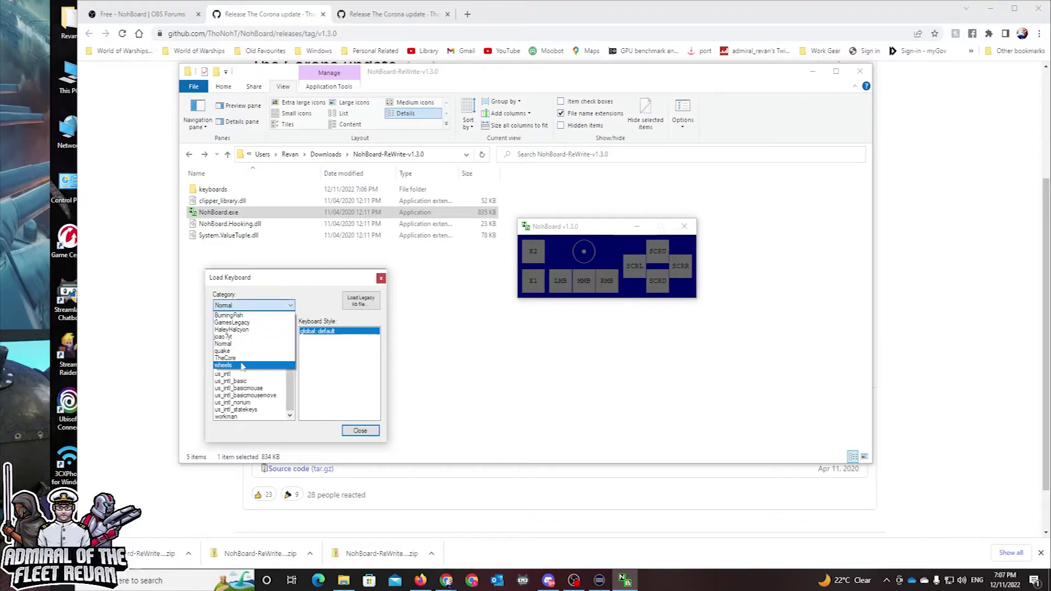
click(242, 366)
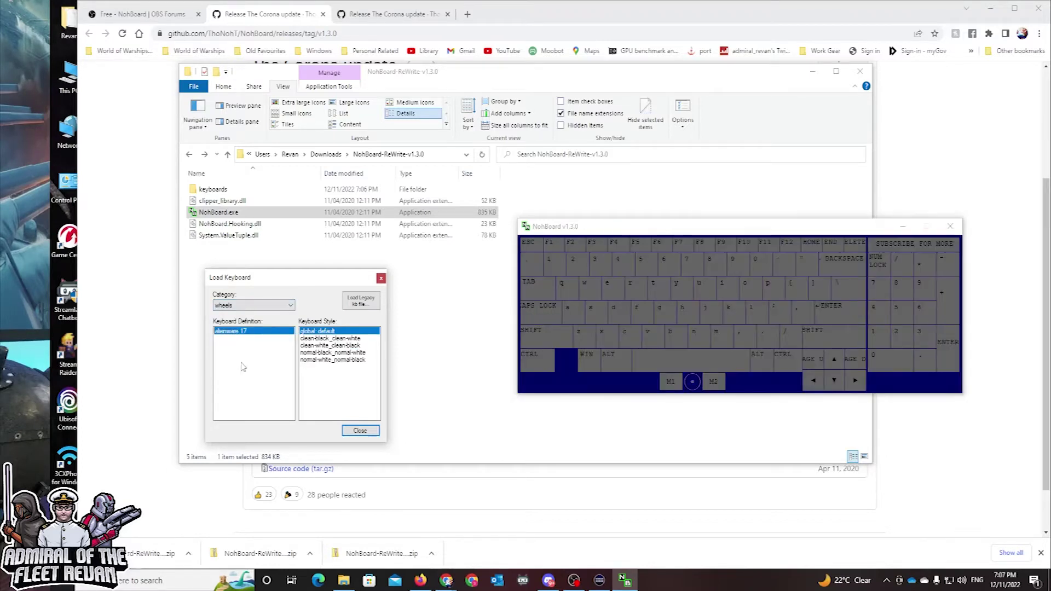
click(331, 339)
click(331, 346)
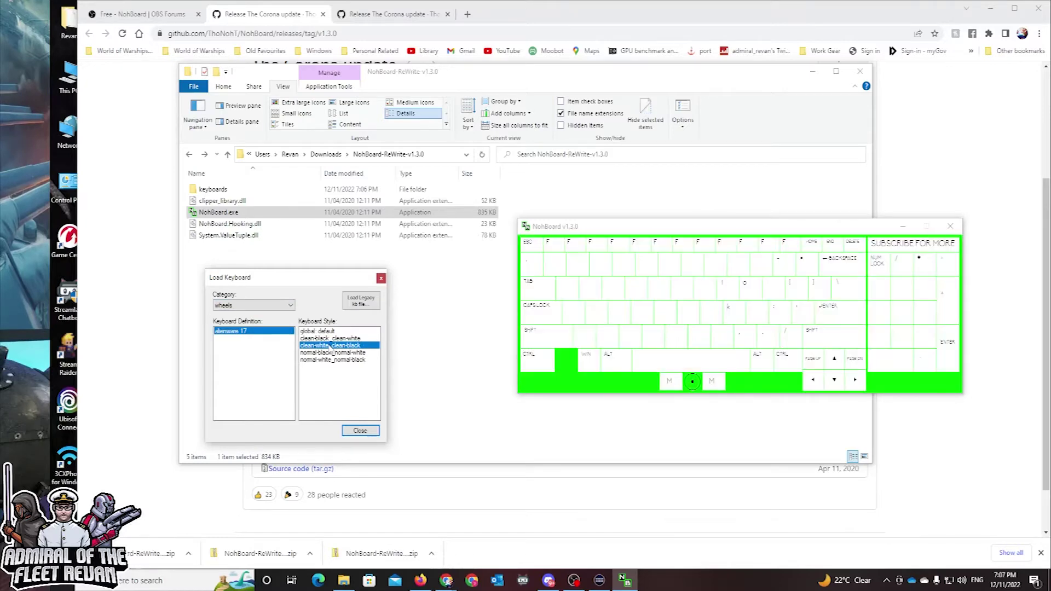
click(330, 353)
click(328, 360)
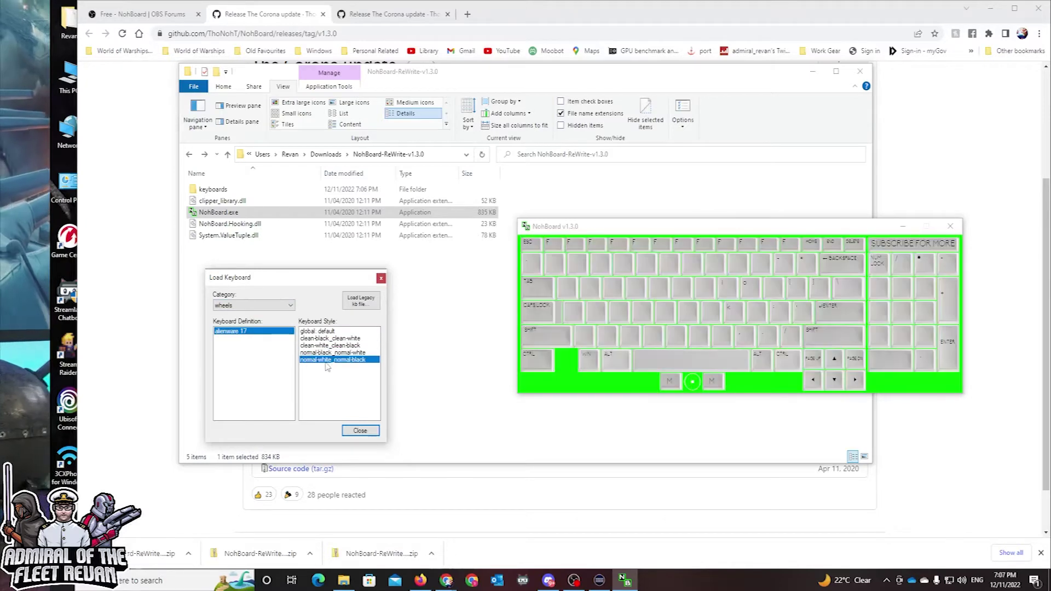
Try TheCore category with its colourful style, then the quake category.
click(250, 307)
click(240, 356)
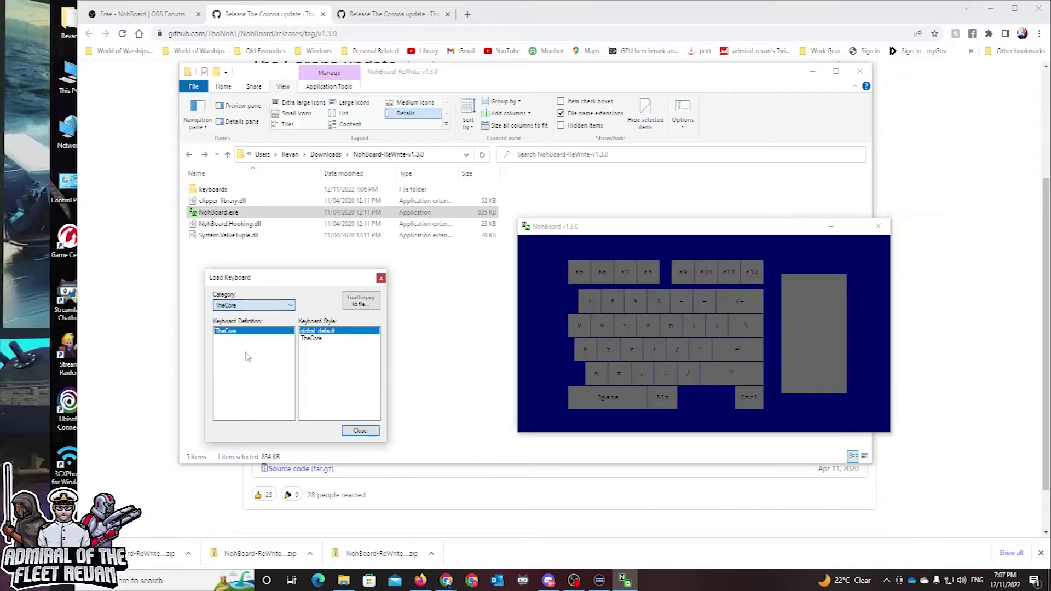
click(313, 338)
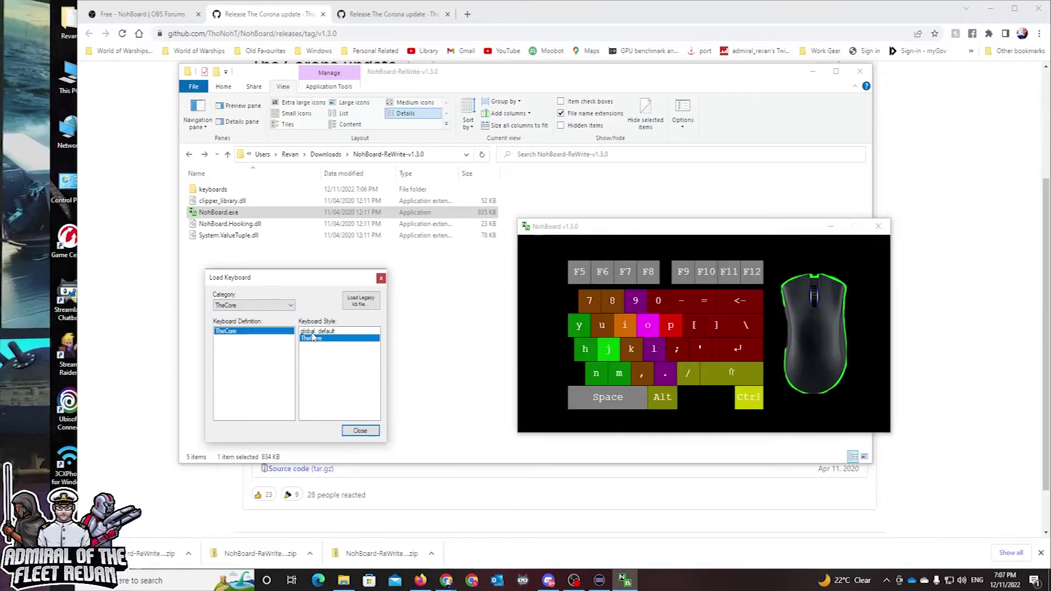
click(245, 305)
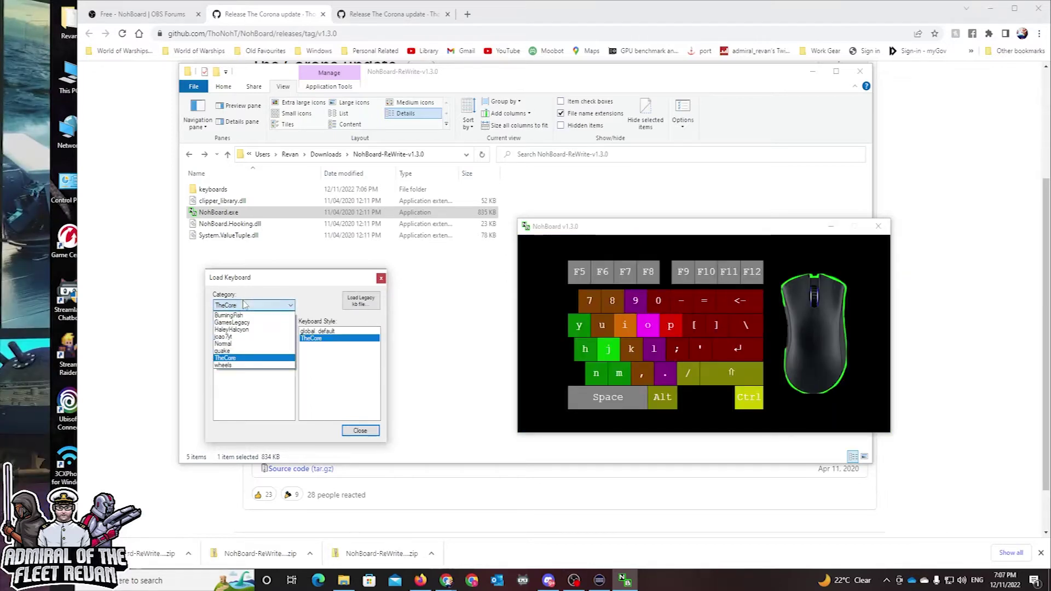
click(230, 351)
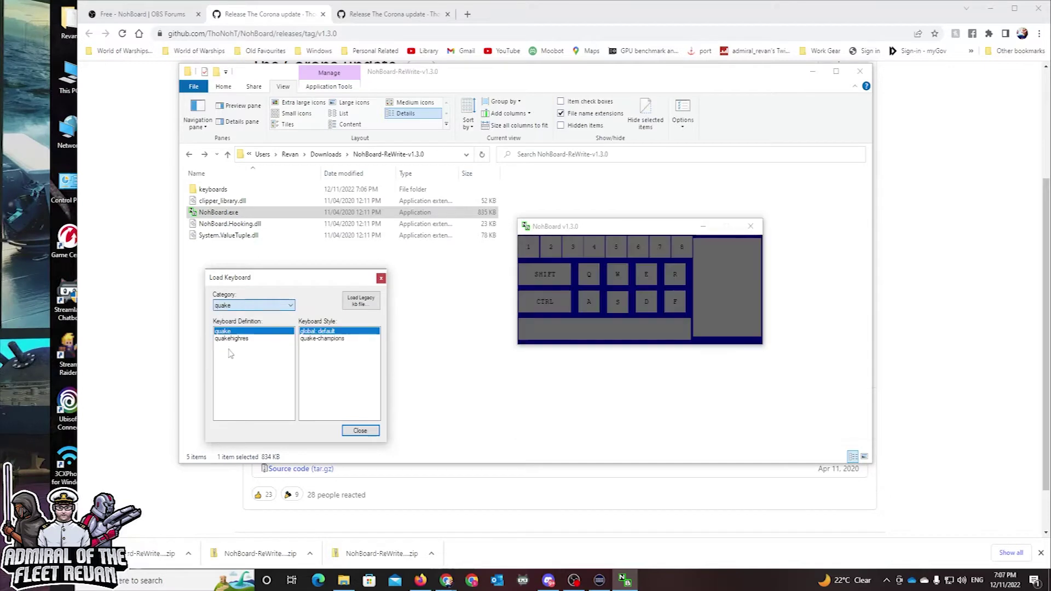
Choose the joao7yt fps layout with the clean-black_clean-white style.
click(247, 305)
click(237, 338)
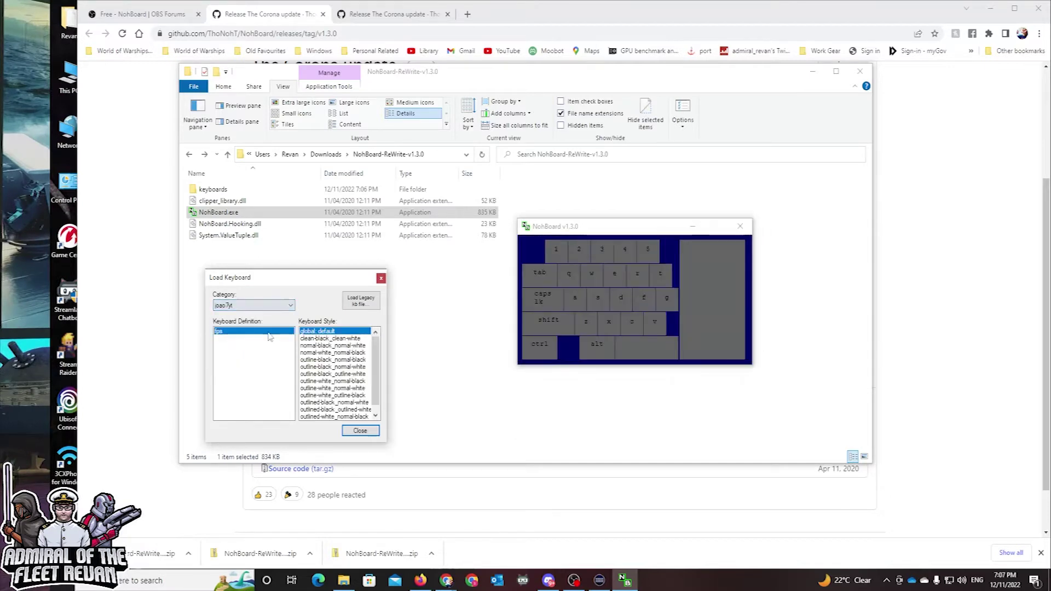
click(331, 339)
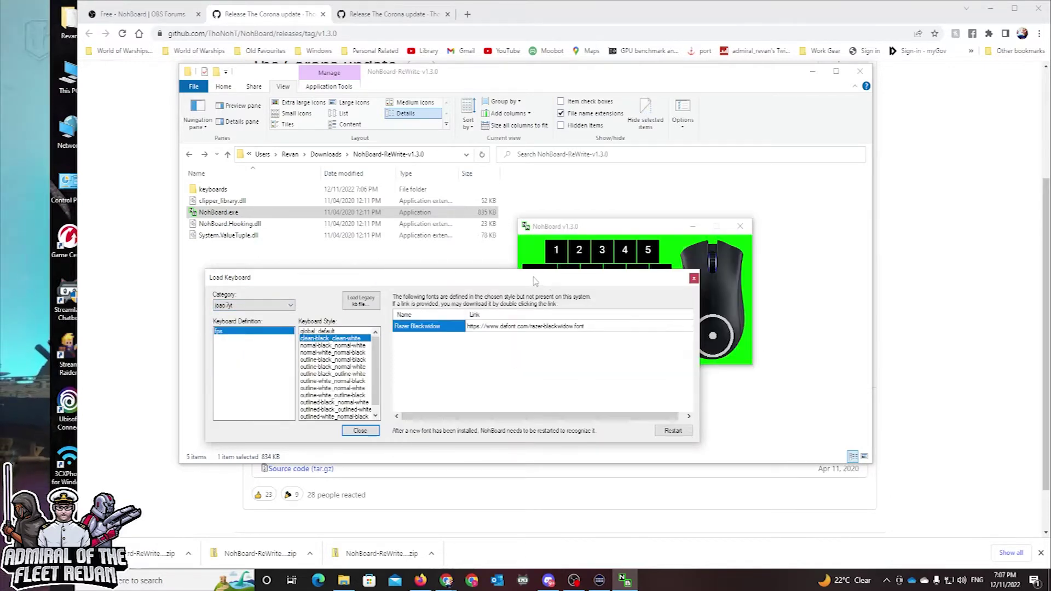
Compare normal-black_normal-white and normal-white_normal-black, keep black keys, and close the keyboard loader.
drag(507, 286, 498, 395)
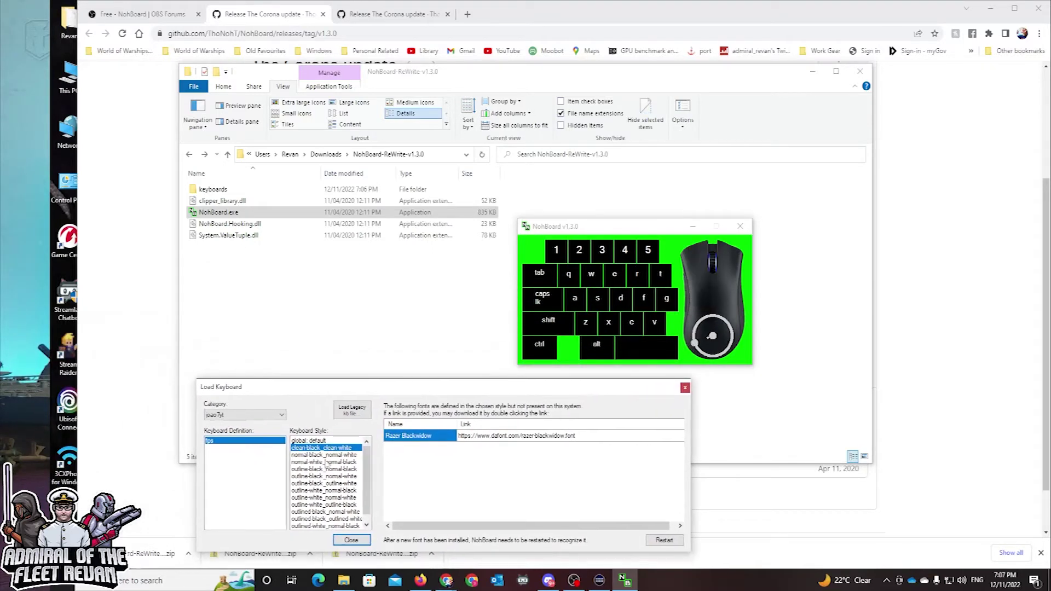
click(322, 456)
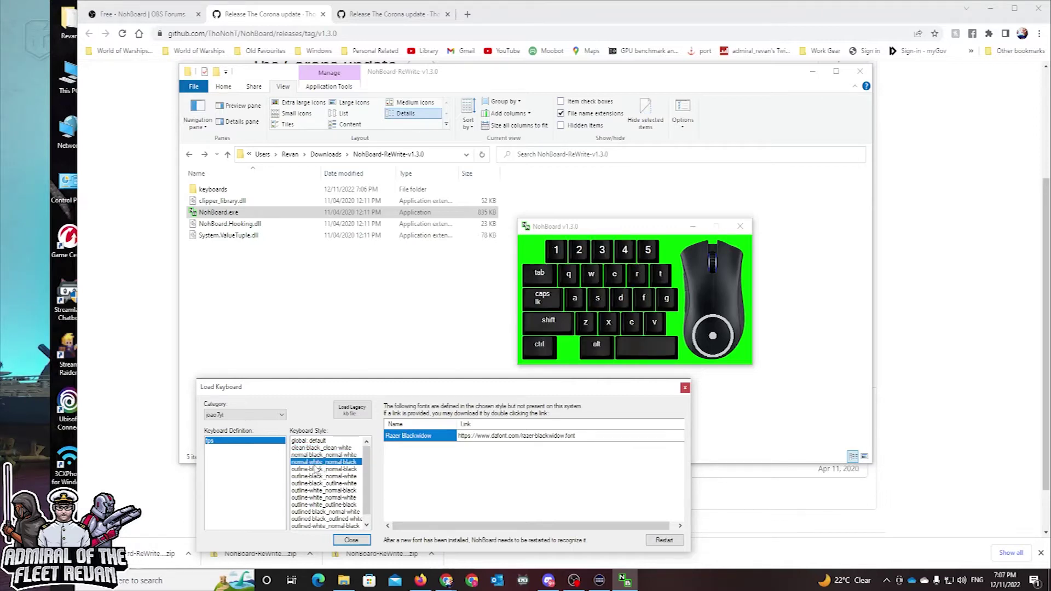
click(314, 455)
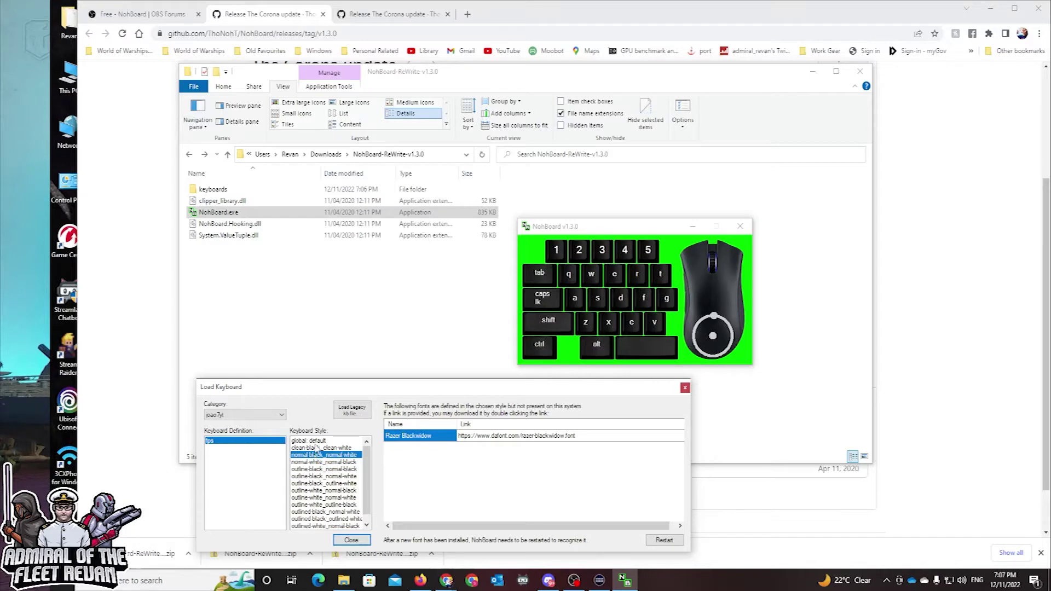
click(317, 461)
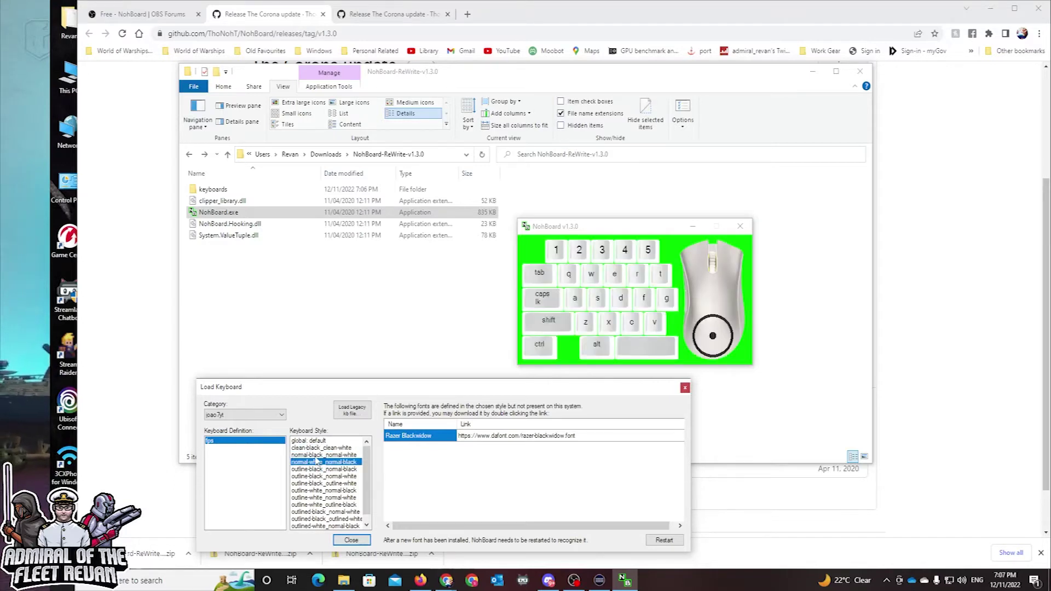
key(Up)
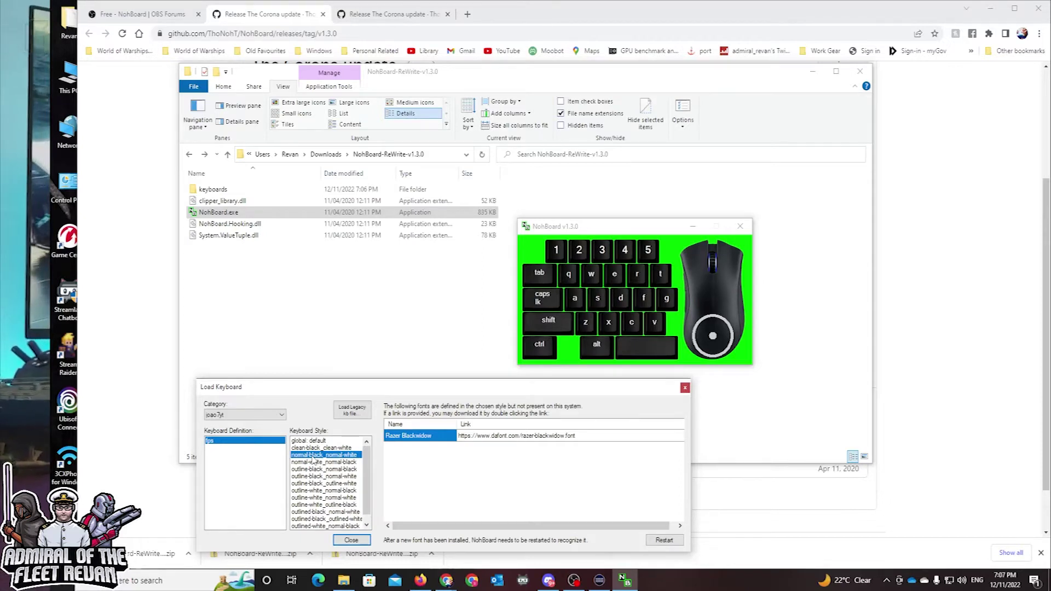
click(350, 540)
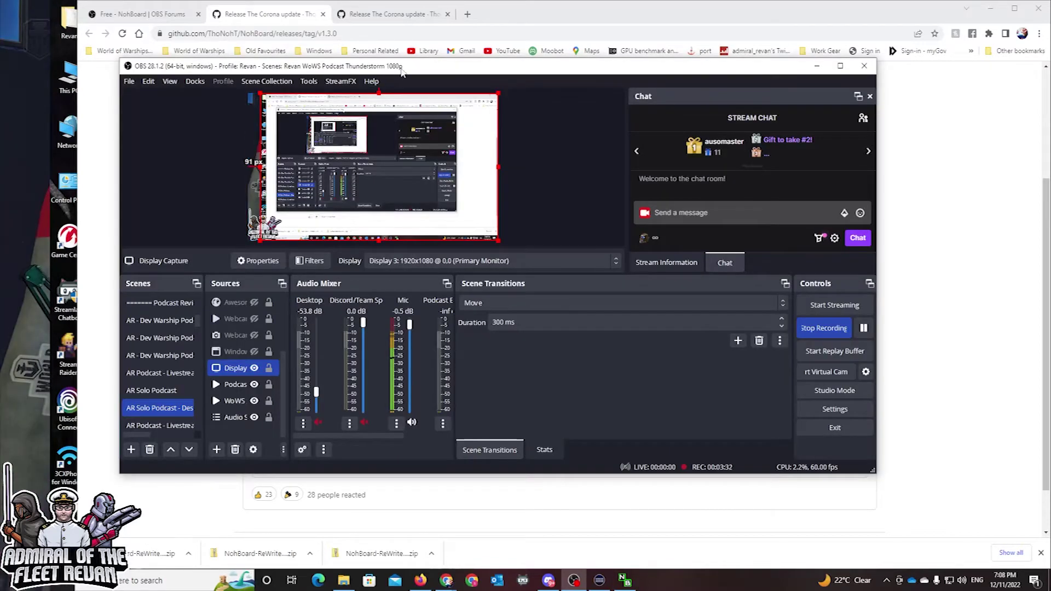
Maximize OBS, bring the NohBoard overlay forward, and bring up the Sources add menu.
double_click(402, 69)
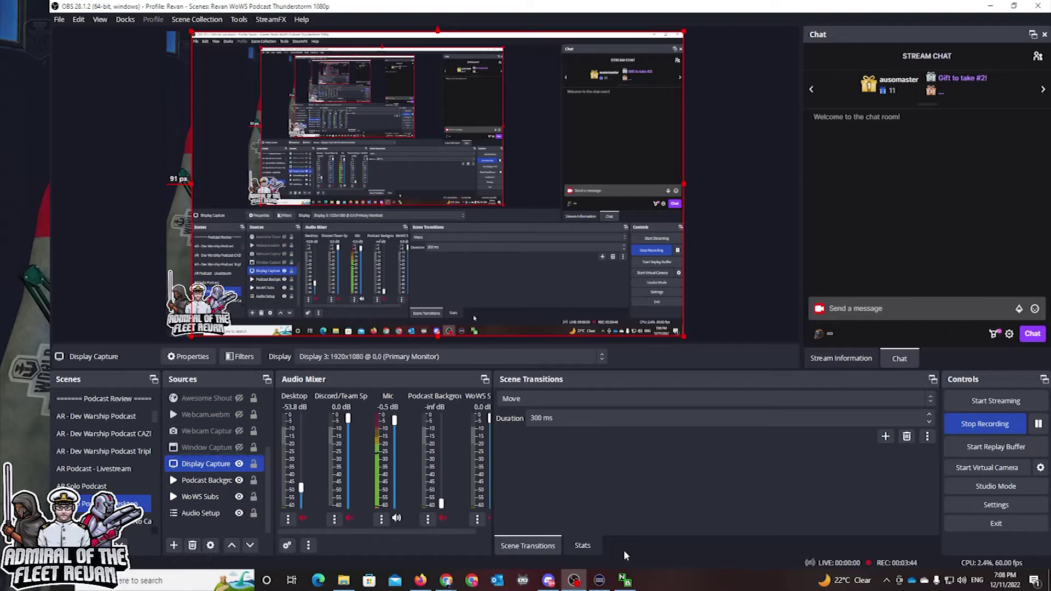
click(624, 581)
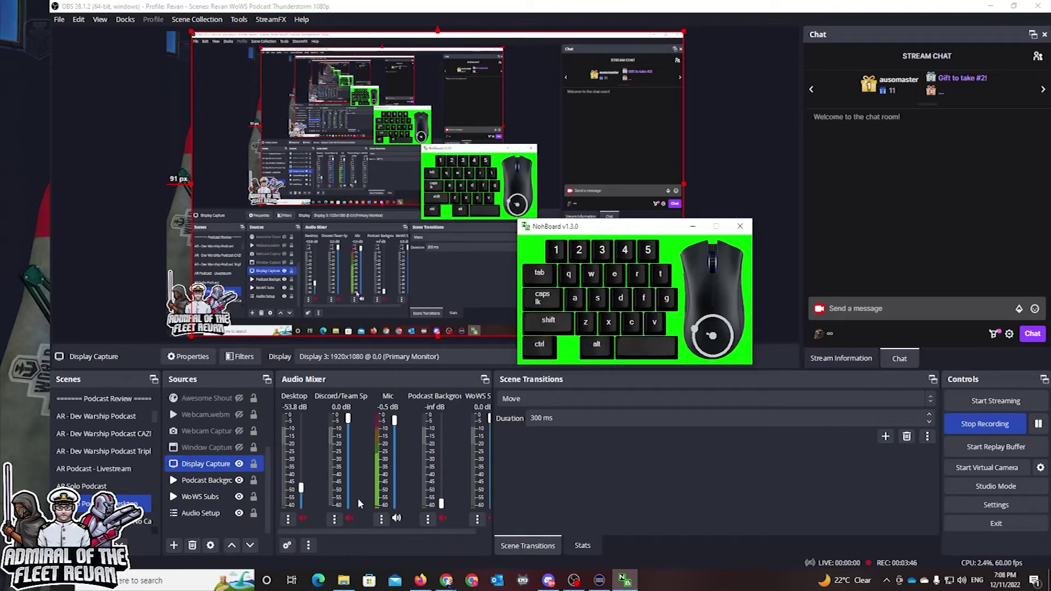
click(172, 546)
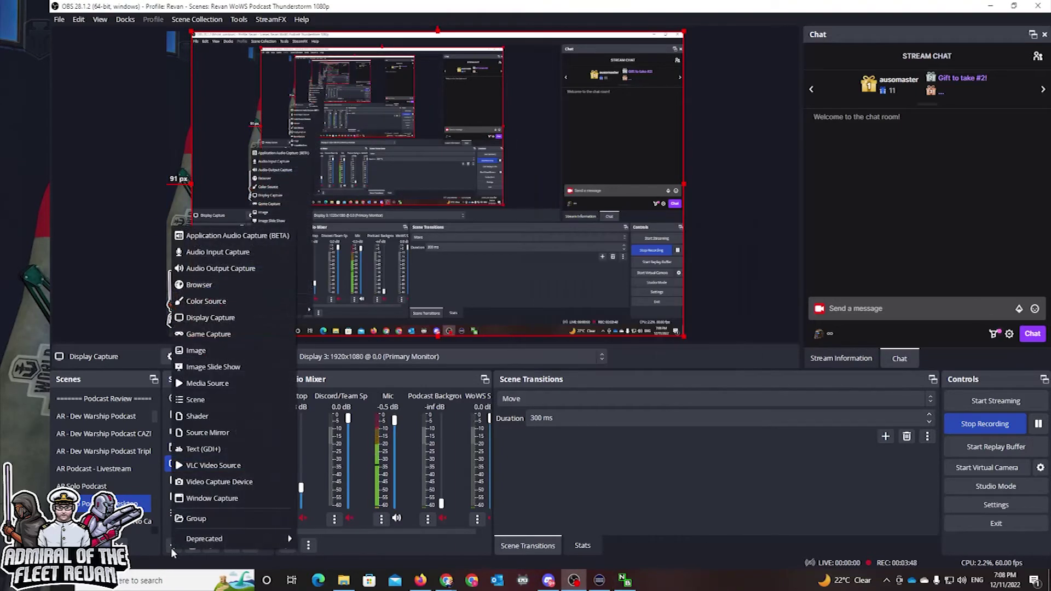
Add a Window Capture as a new source named Nohboard2 rather than reusing the existing NohBoard source.
click(223, 498)
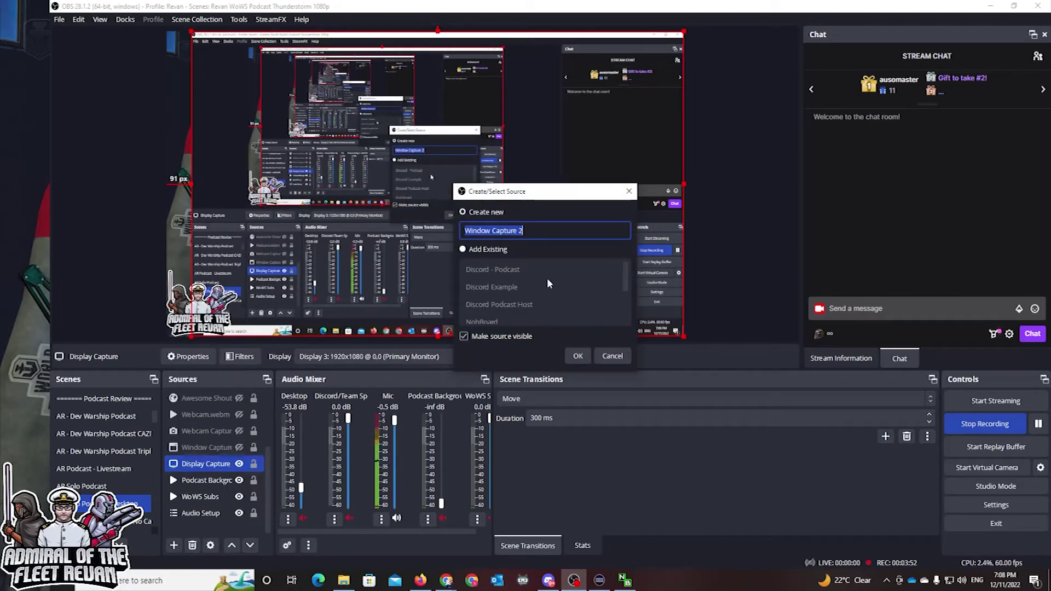
click(464, 249)
click(570, 322)
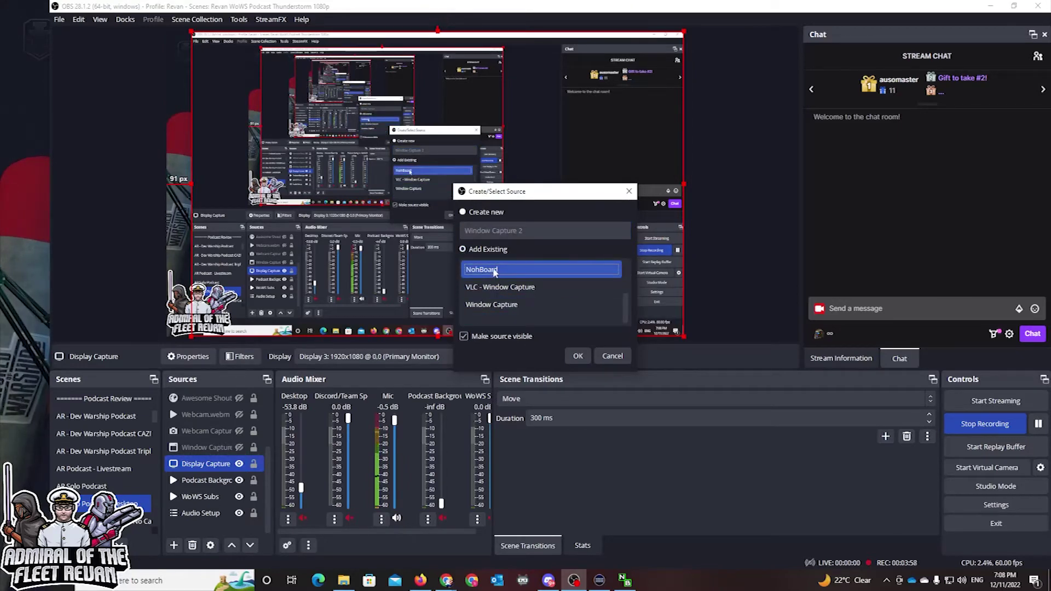
click(463, 212)
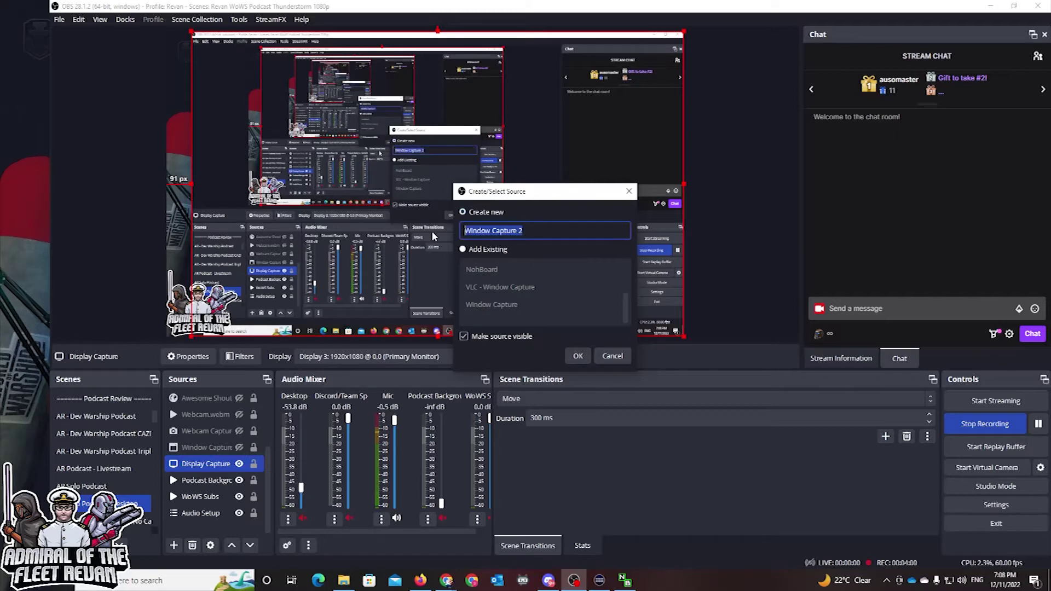
text(Nohb)
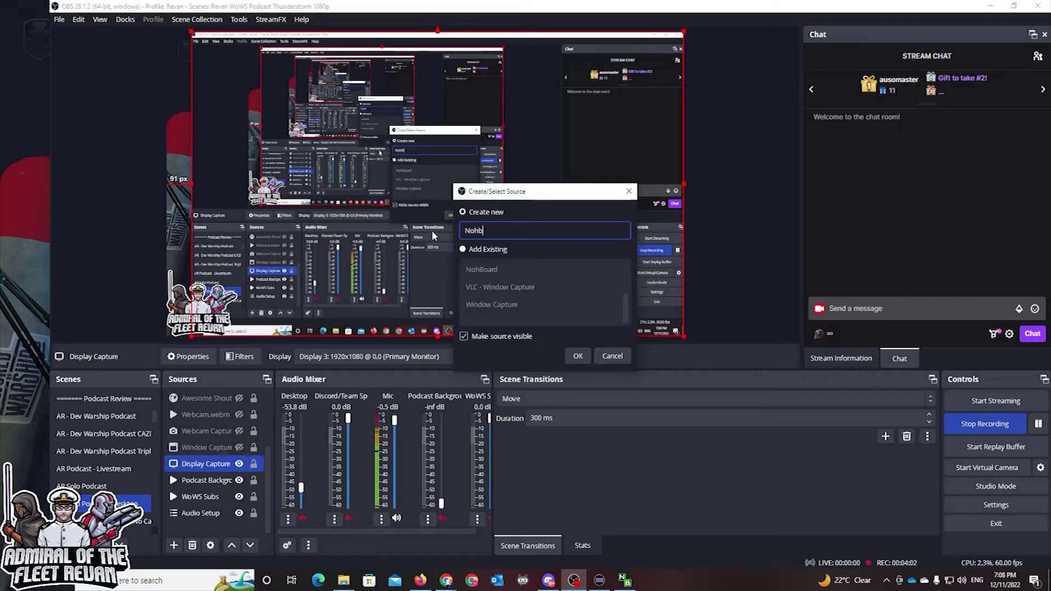
text(oard2)
click(578, 356)
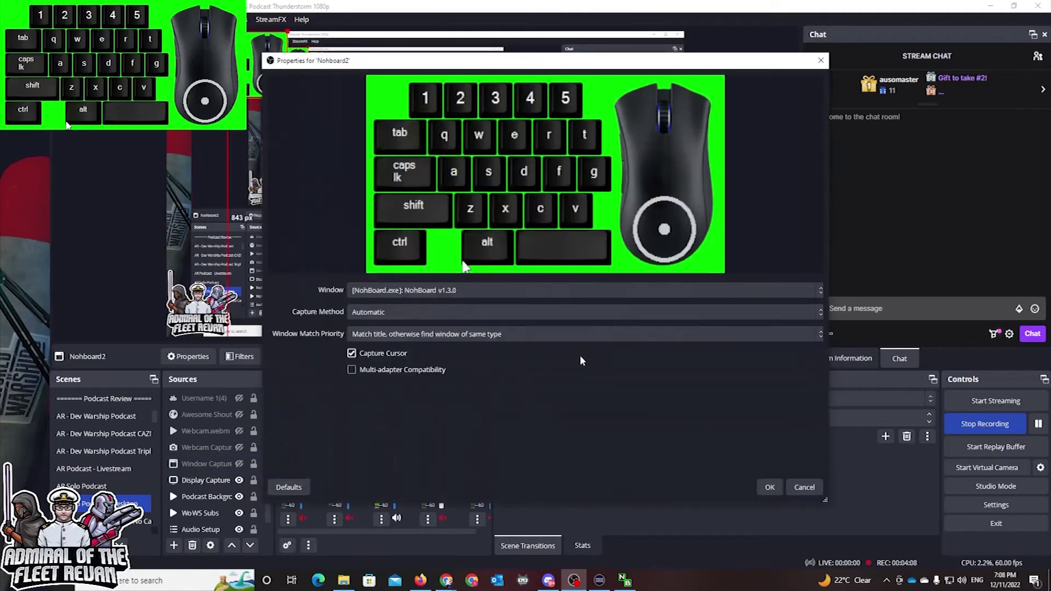
Set Nohboard2 to capture the [NohBoard.exe]: NohBoard v1.3.0 window and confirm.
click(405, 294)
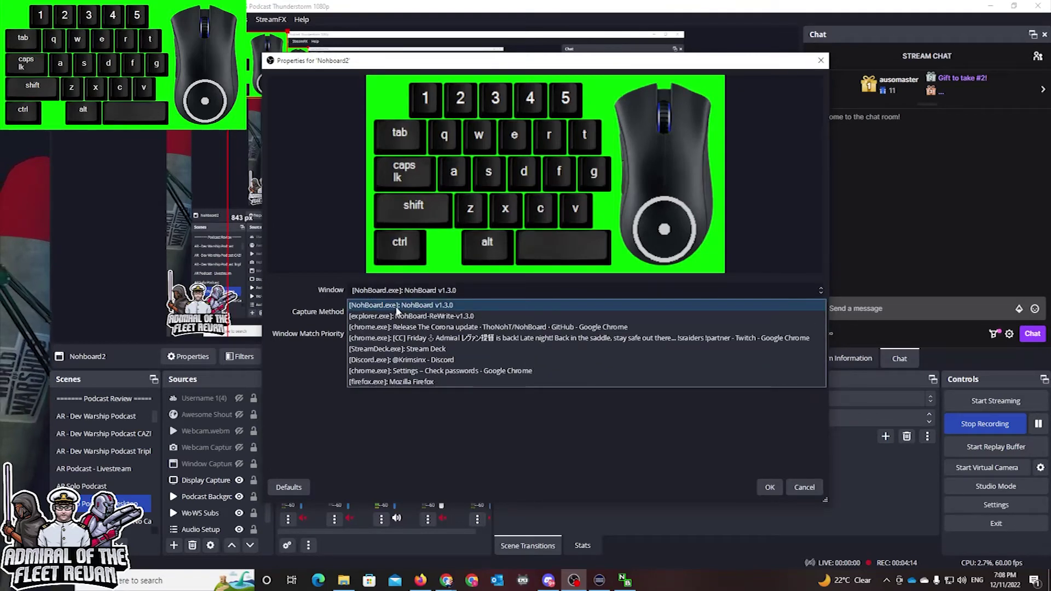
click(398, 306)
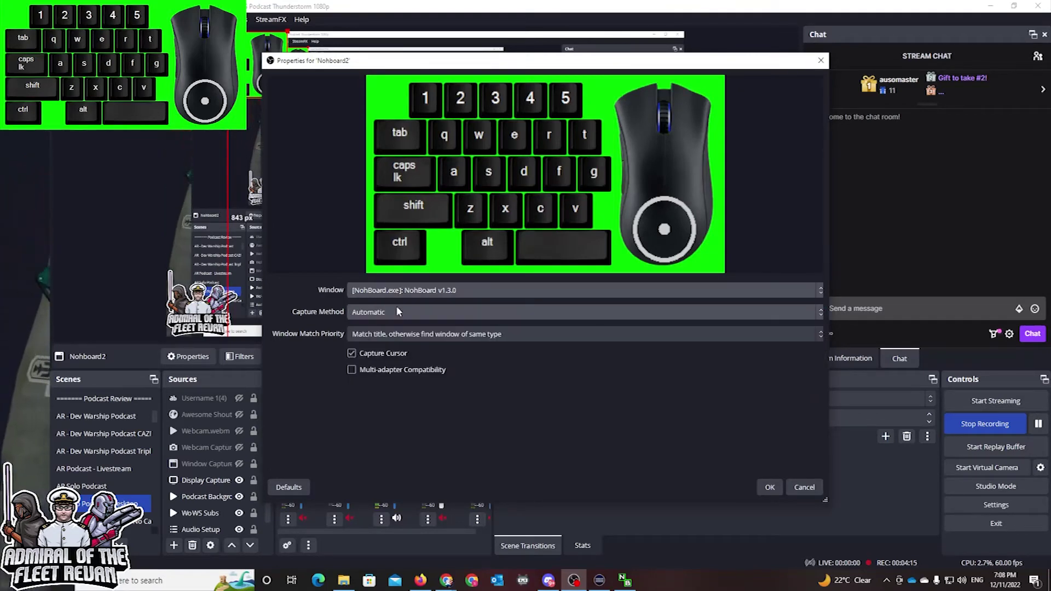
click(770, 488)
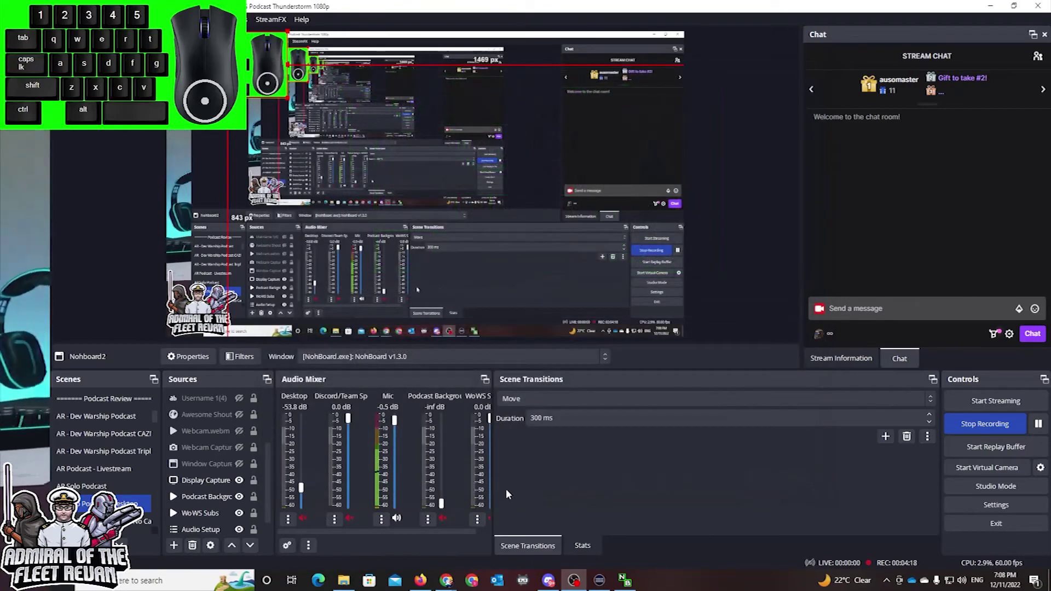
Drag the green overlay to the lower middle of the canvas and bring up Nohboard2's Filters.
drag(211, 66, 454, 241)
scroll(189, 449, up, 3)
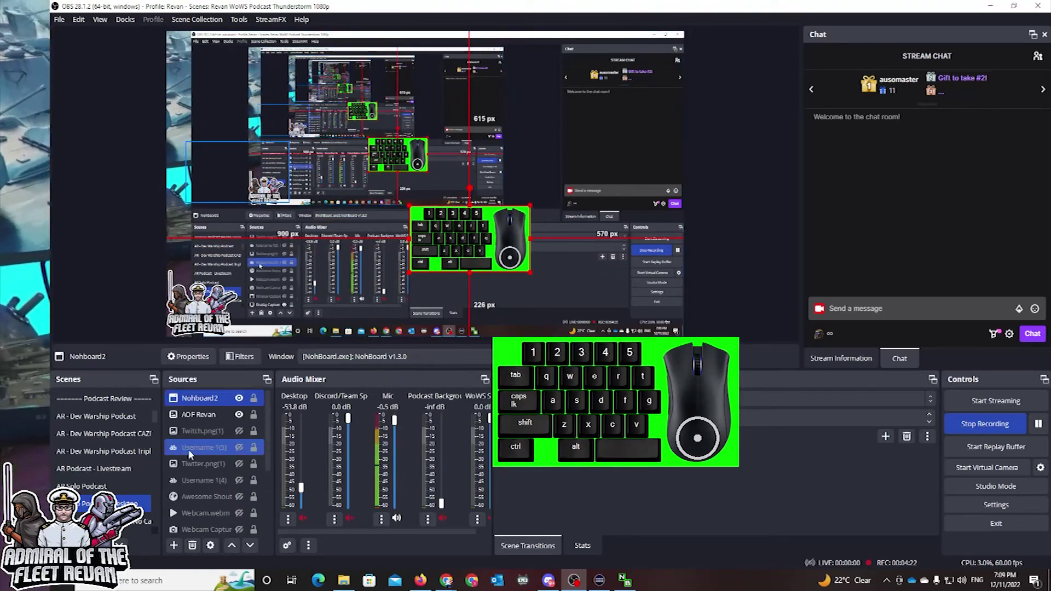
right_click(209, 401)
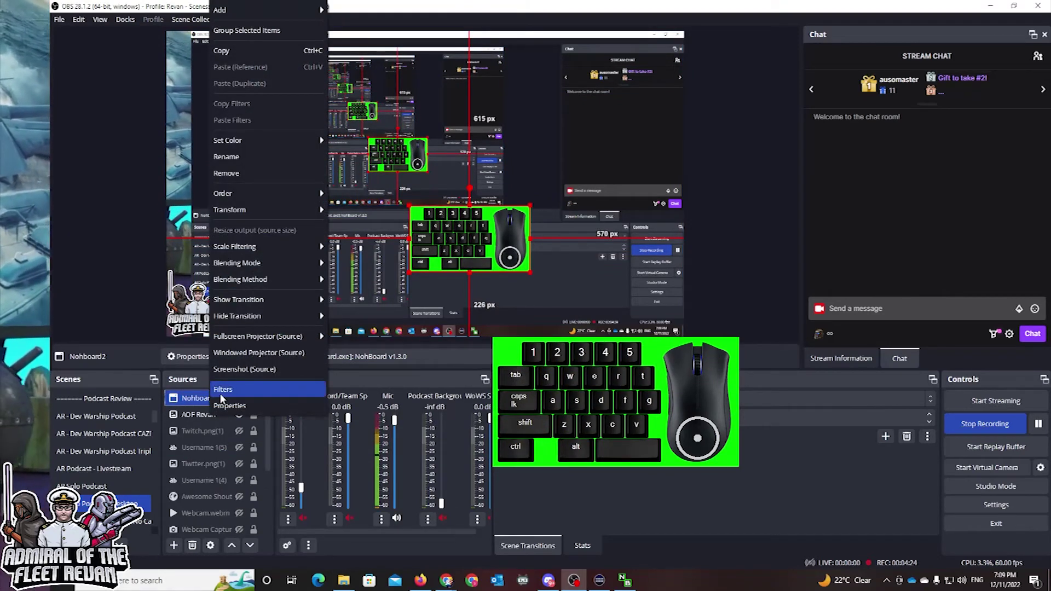
click(222, 389)
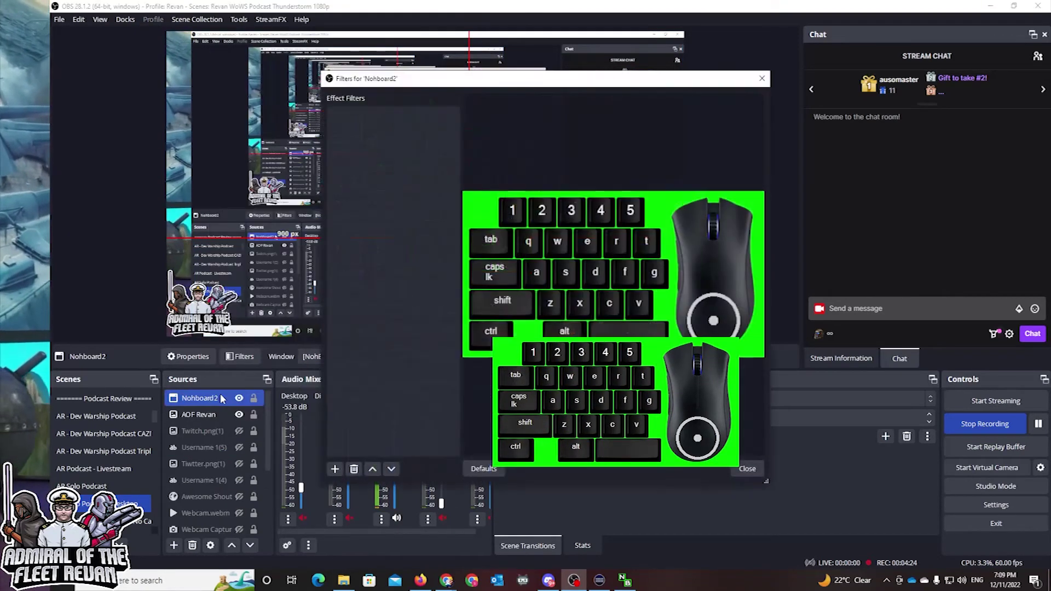
Add a default-named green Chroma Key filter to Nohboard2, shrink the overlay, and un-maximize OBS.
click(335, 470)
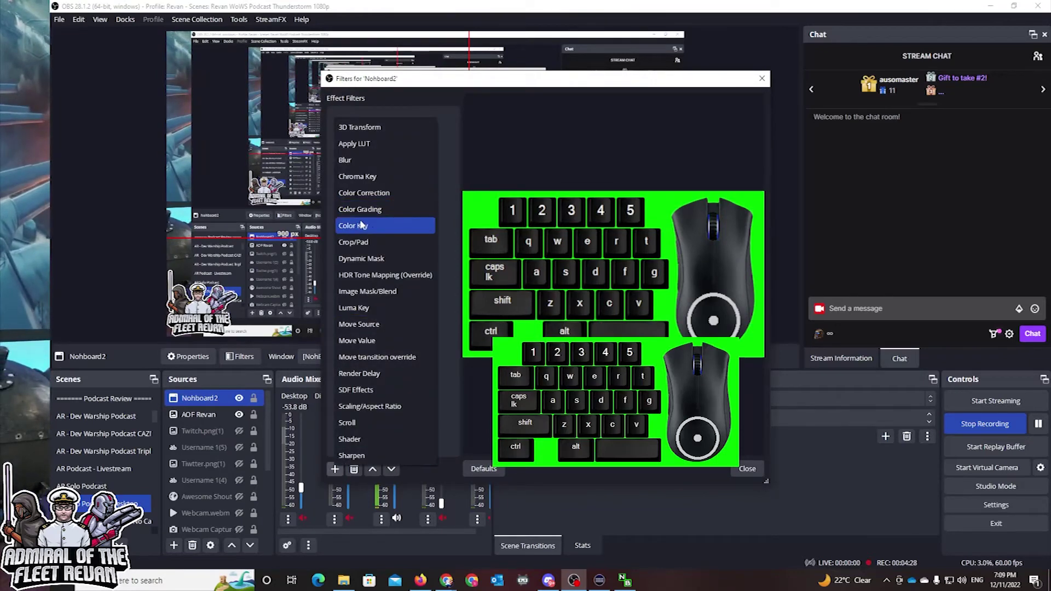
click(357, 176)
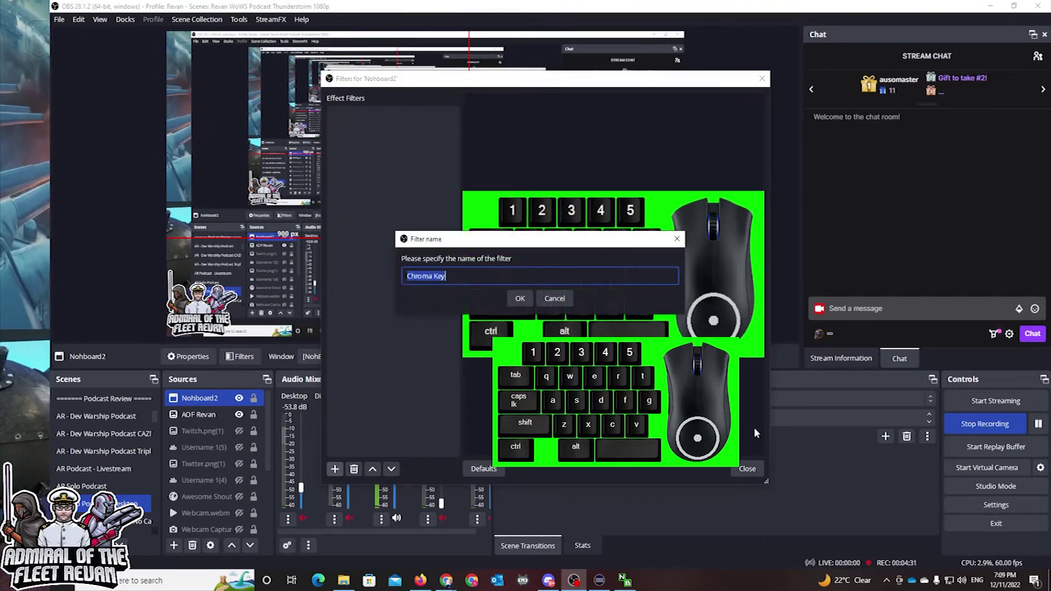
click(520, 296)
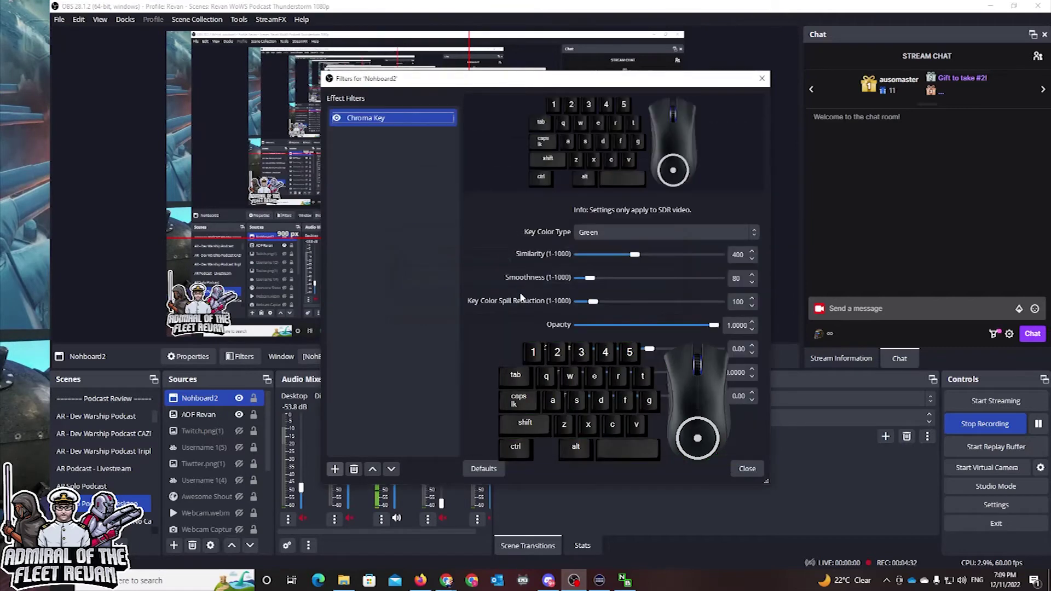
click(748, 469)
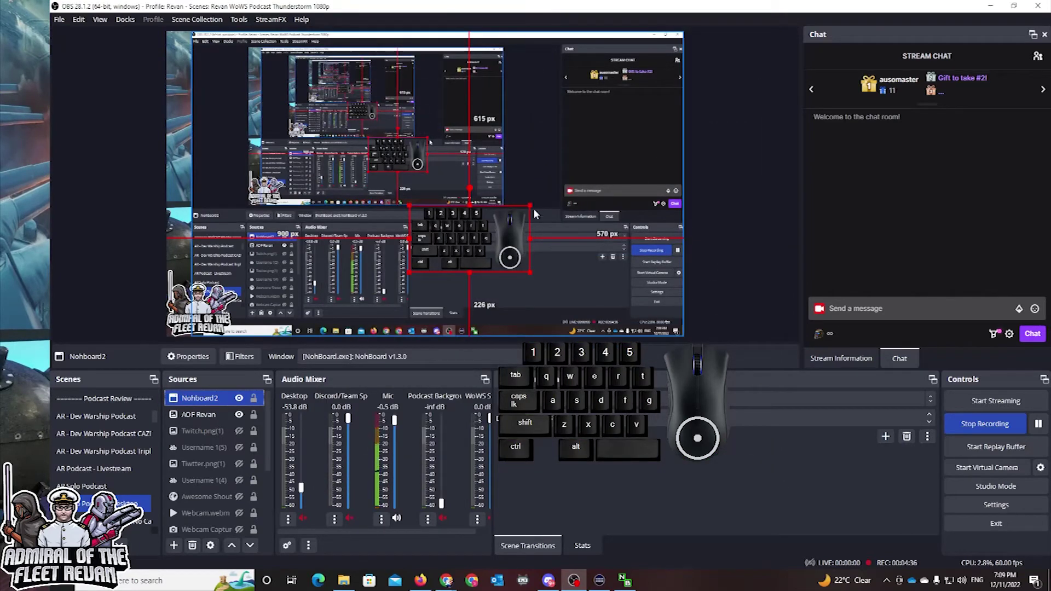
drag(531, 204, 353, 294)
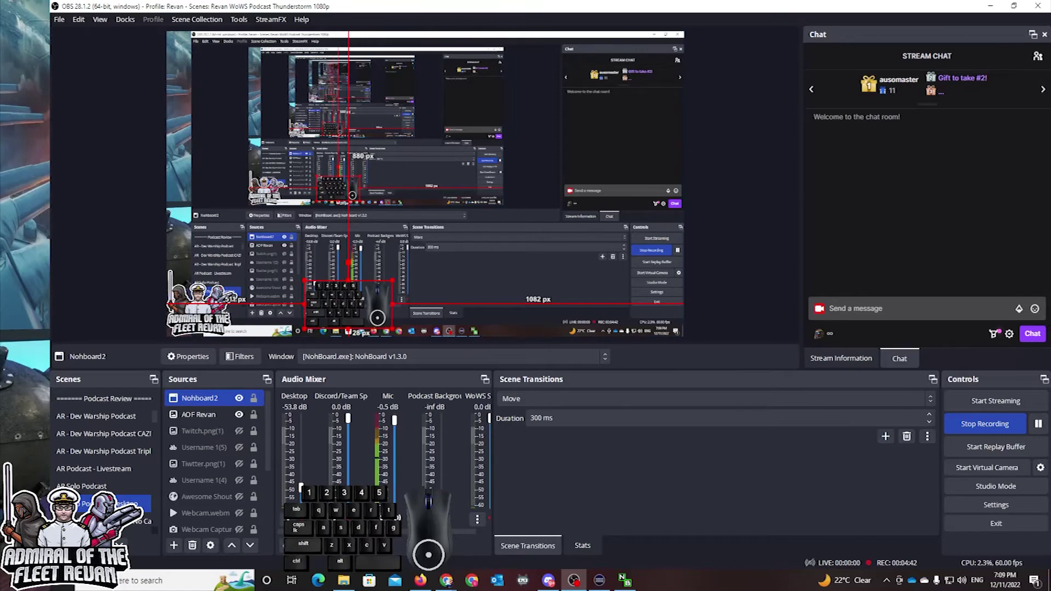
double_click(585, 10)
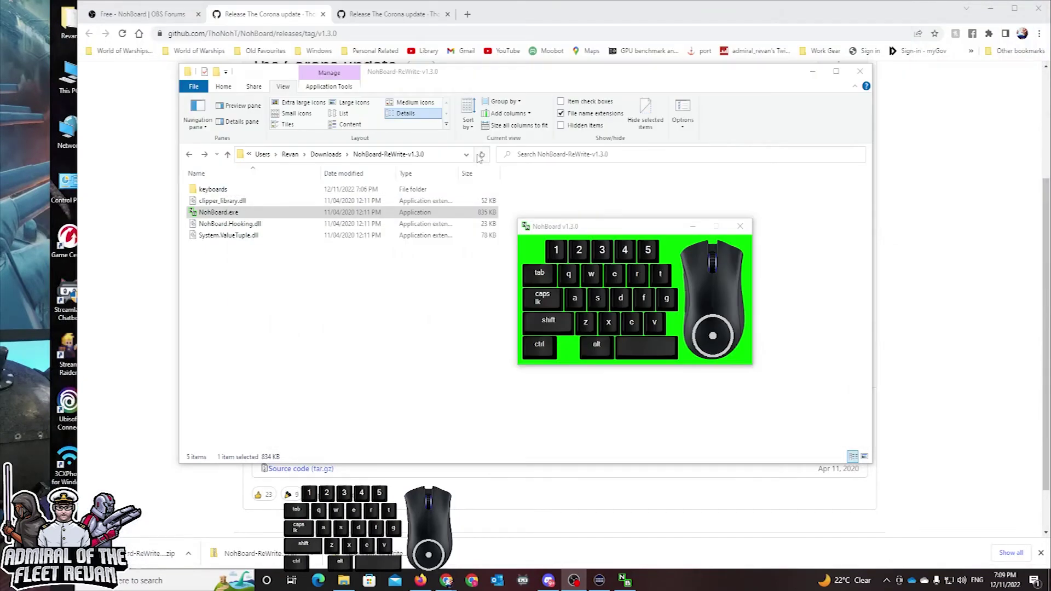
Move the NohBoard window lower-left on the desktop, then bring OBS back and lower its window.
drag(672, 224, 612, 273)
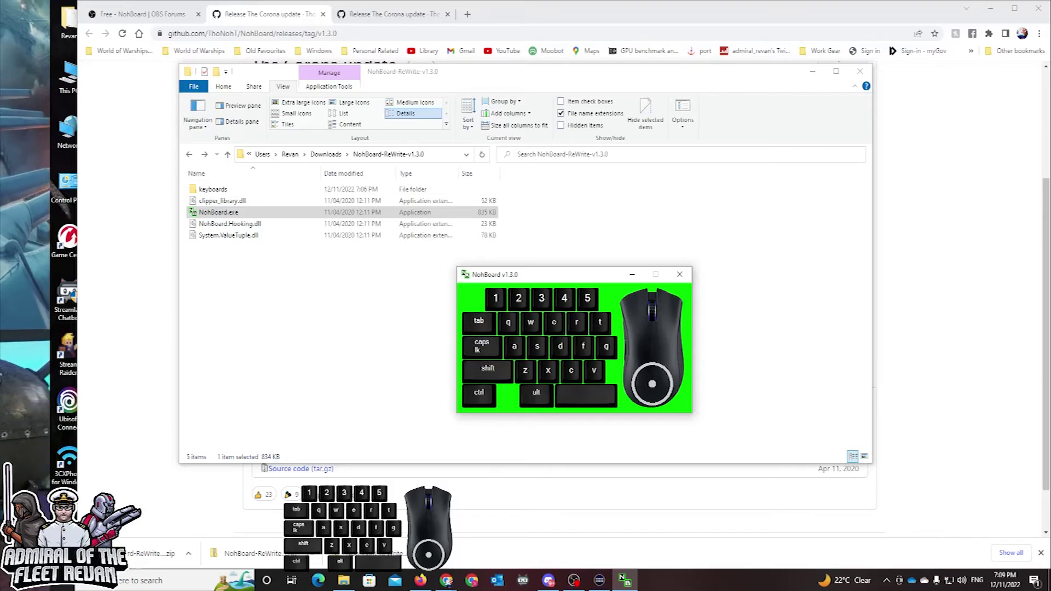
click(573, 581)
drag(422, 5, 413, 52)
Maximize OBS and add a new Window Capture source named 'Nohboard 3'.
double_click(413, 51)
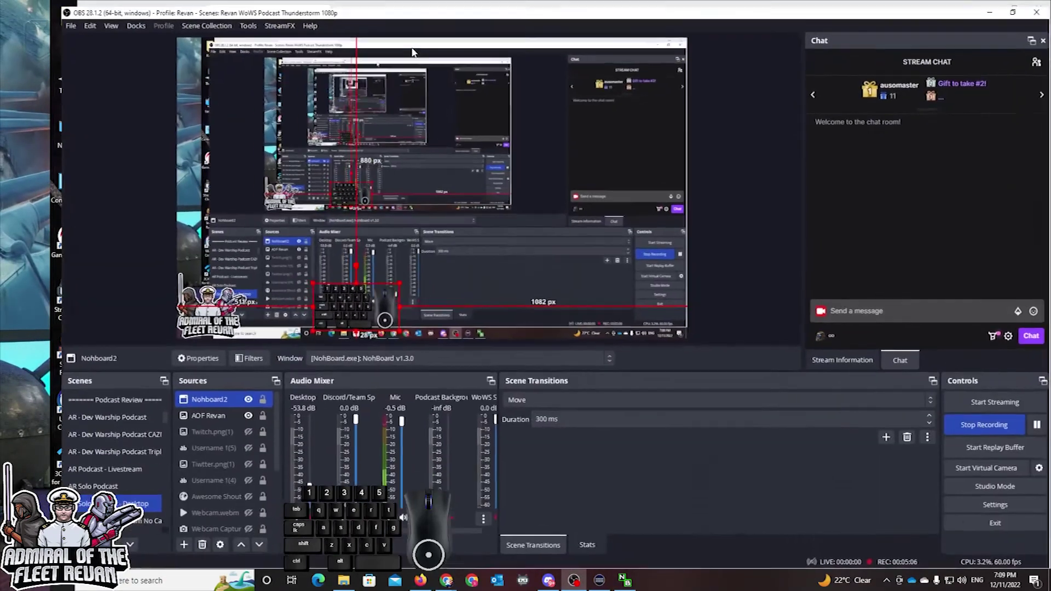
click(174, 545)
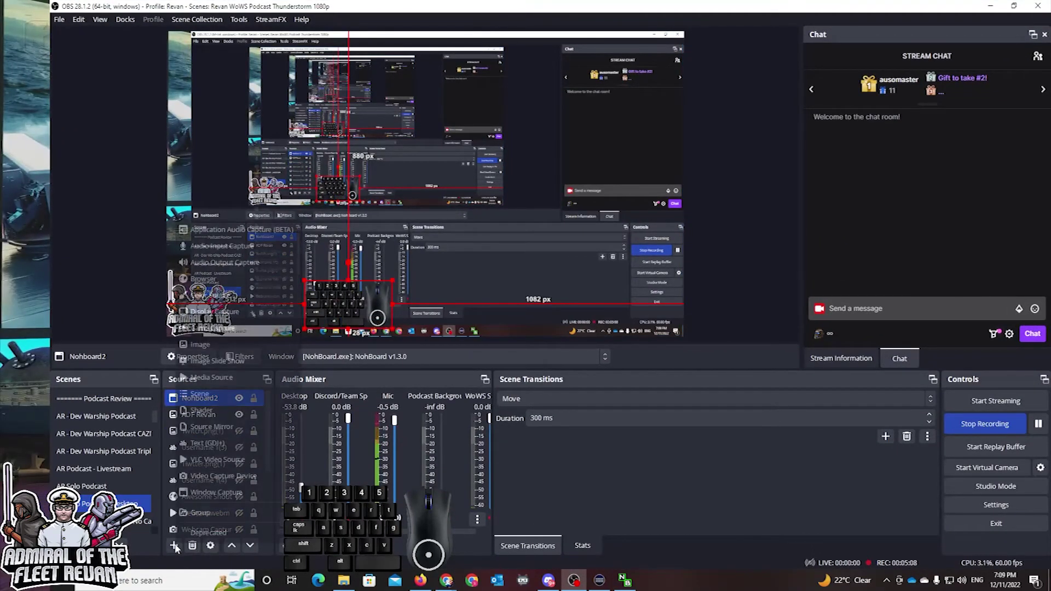
click(216, 492)
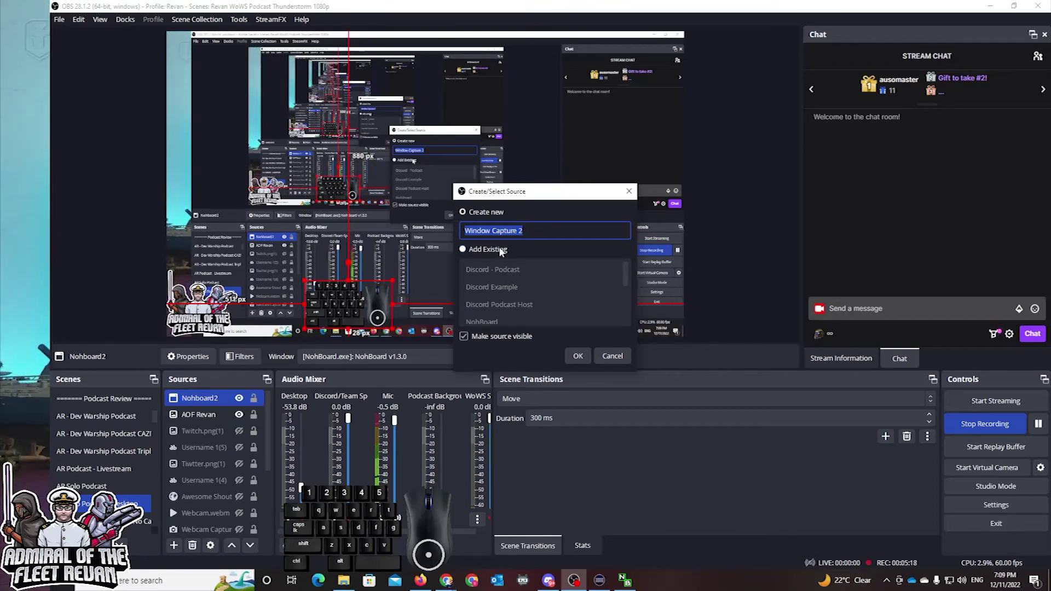
text(Noha)
key(BackSpace)
text(boar)
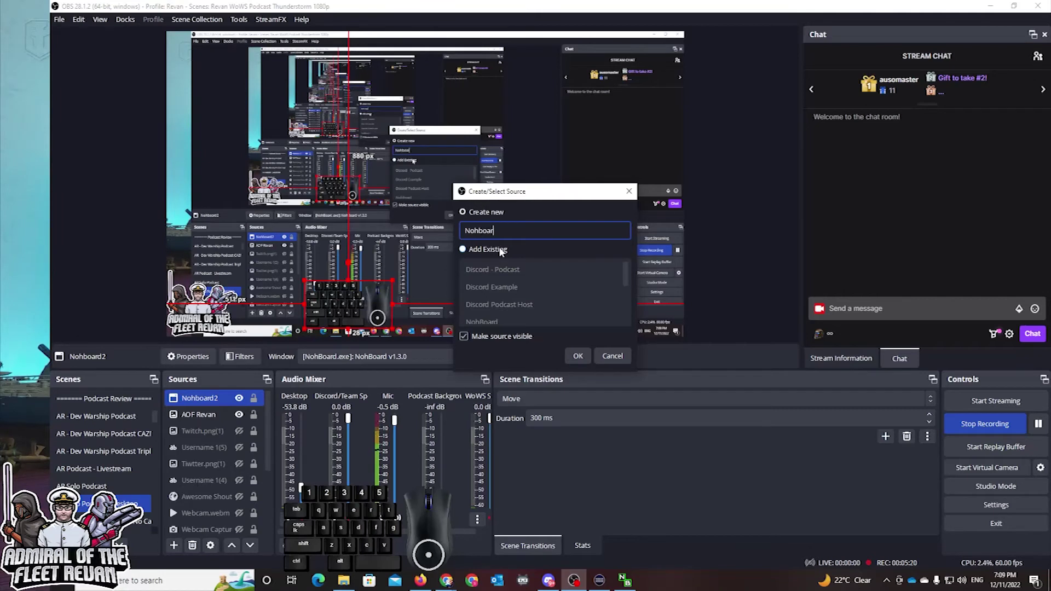
text(d 3)
click(576, 353)
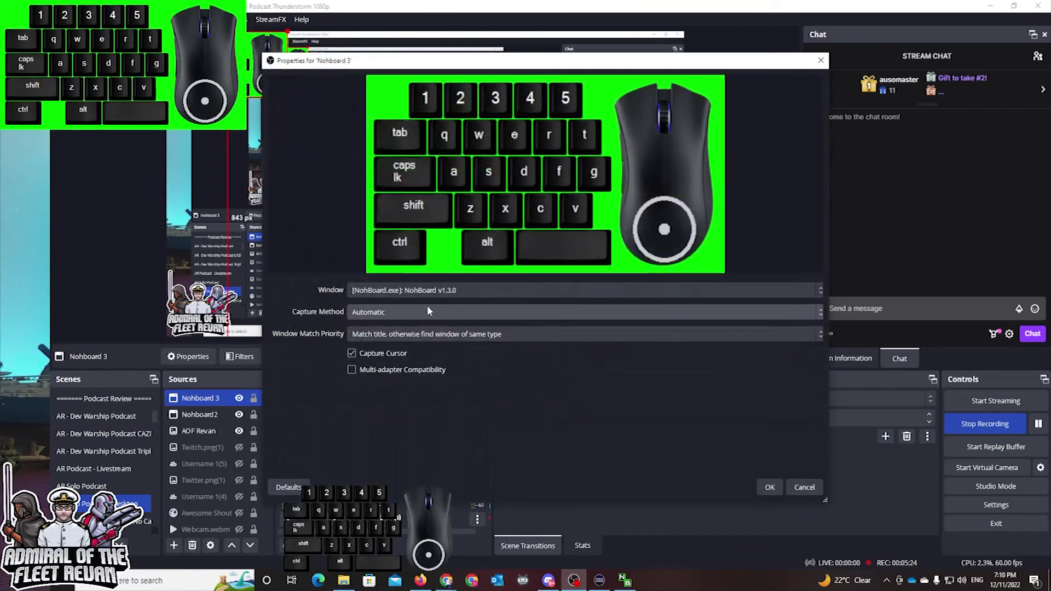
Capture the NohBoard.exe window with Automatic capture method and Capture Cursor unchecked.
click(408, 291)
click(405, 305)
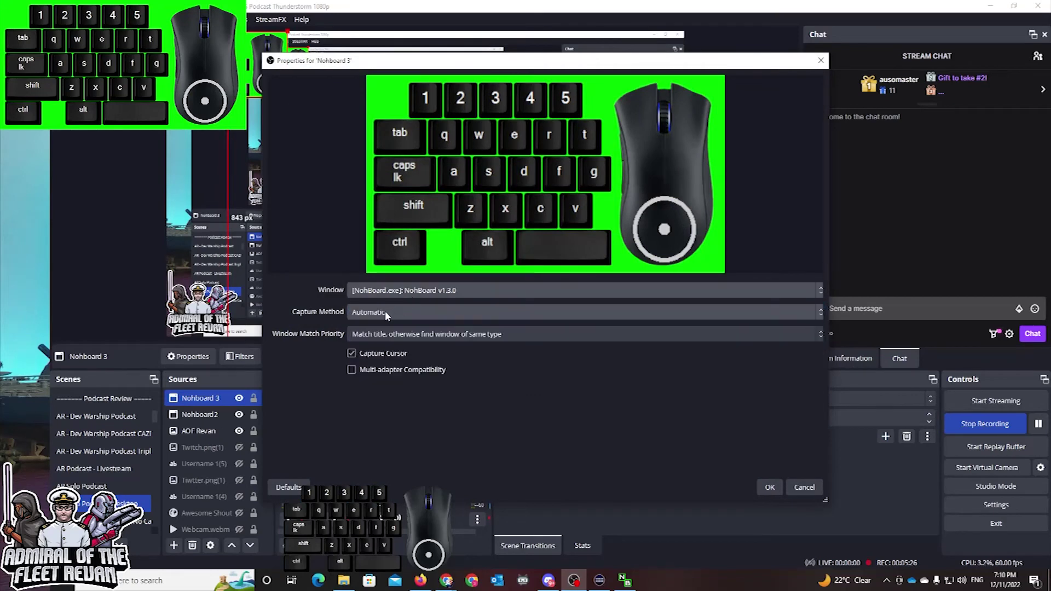
click(387, 315)
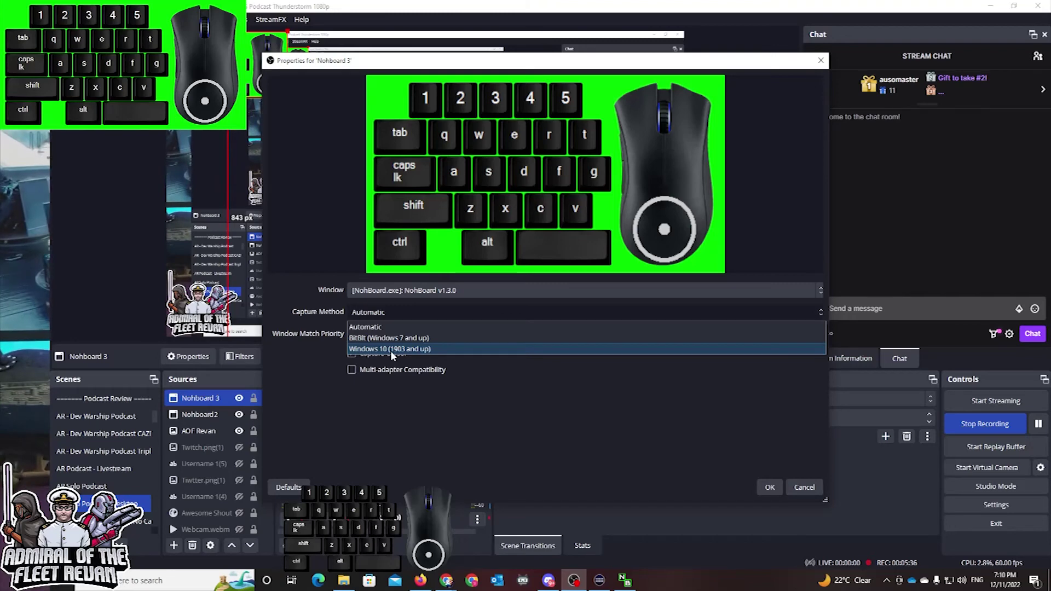
click(378, 327)
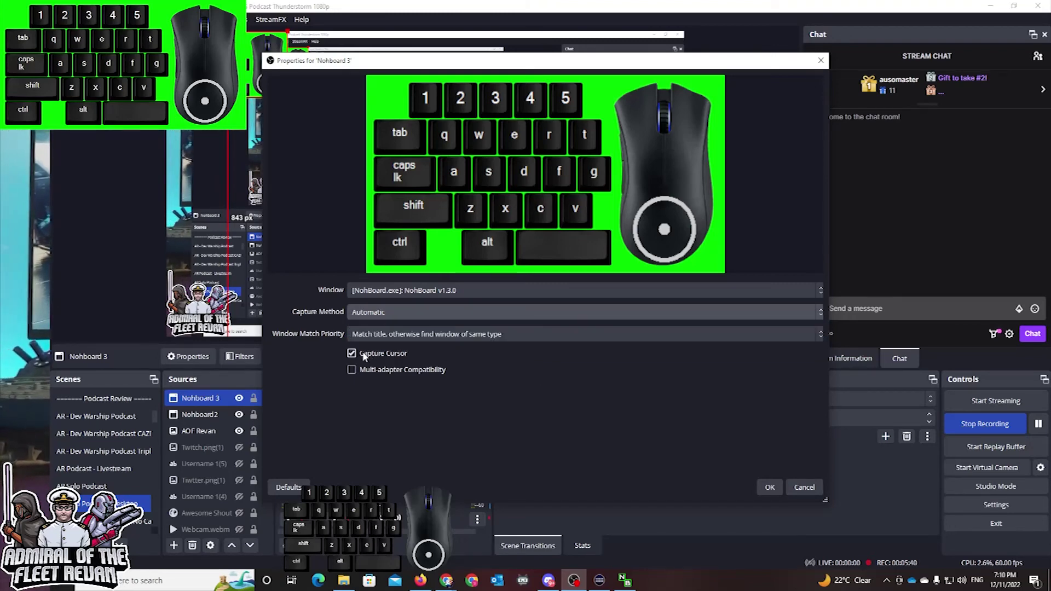
click(363, 355)
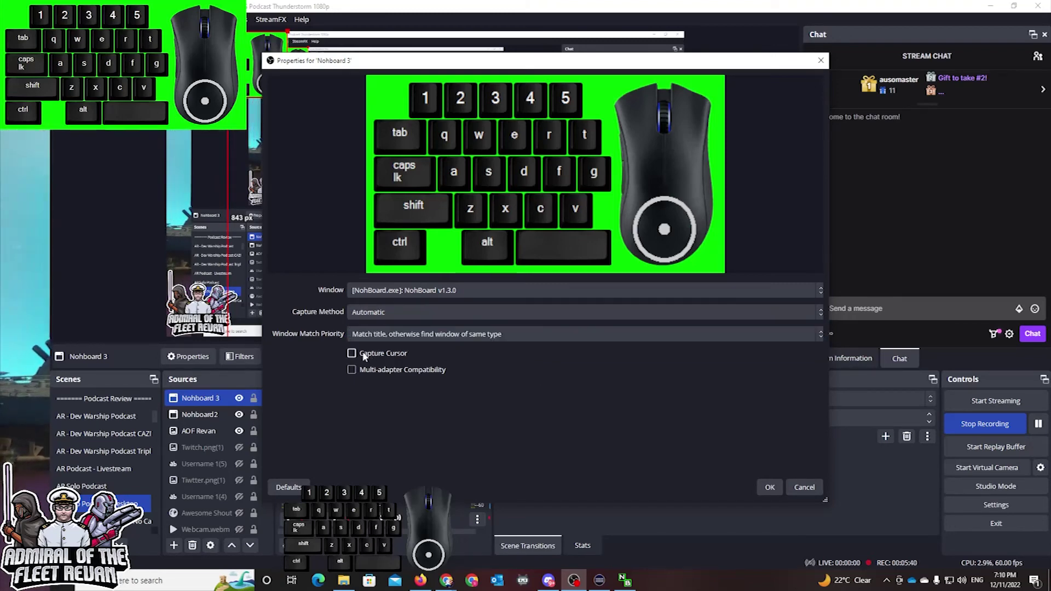
click(770, 488)
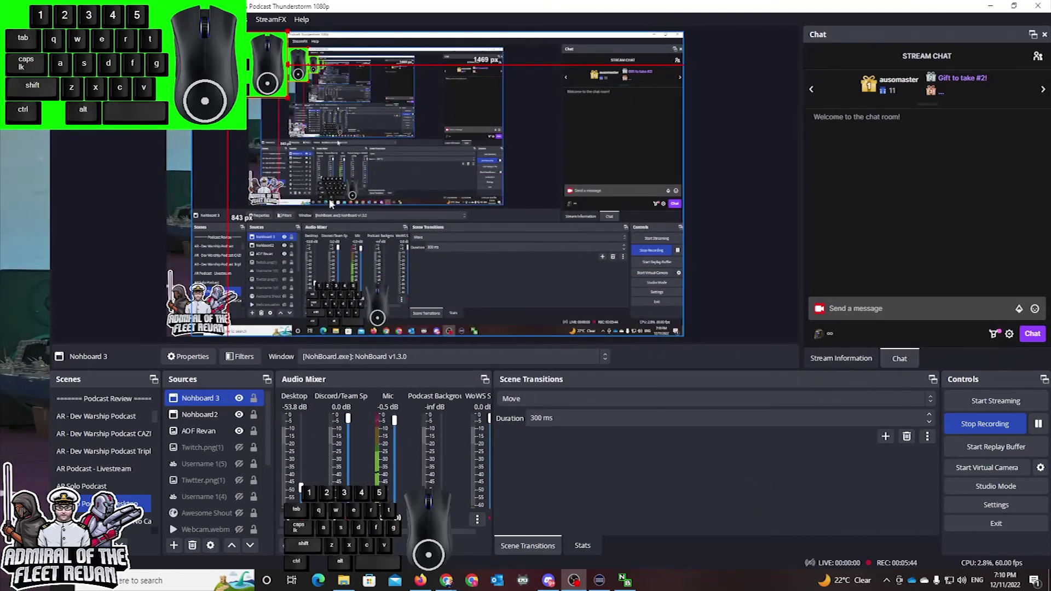
Move Nohboard 3 to the scene's lower right and add a default-named Chroma Key filter.
drag(240, 65, 565, 283)
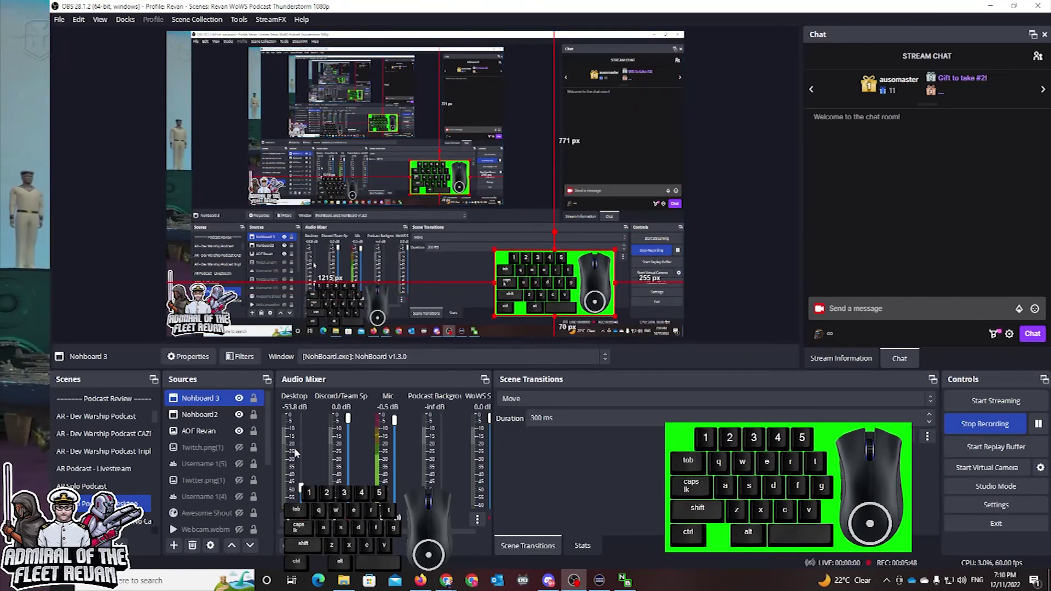
right_click(197, 398)
click(209, 404)
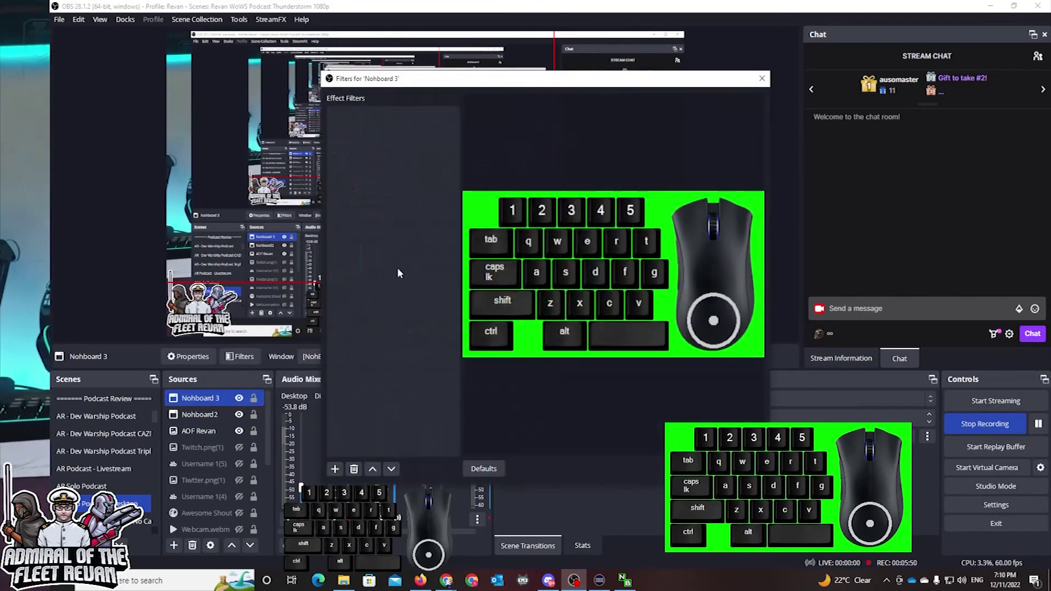
click(332, 469)
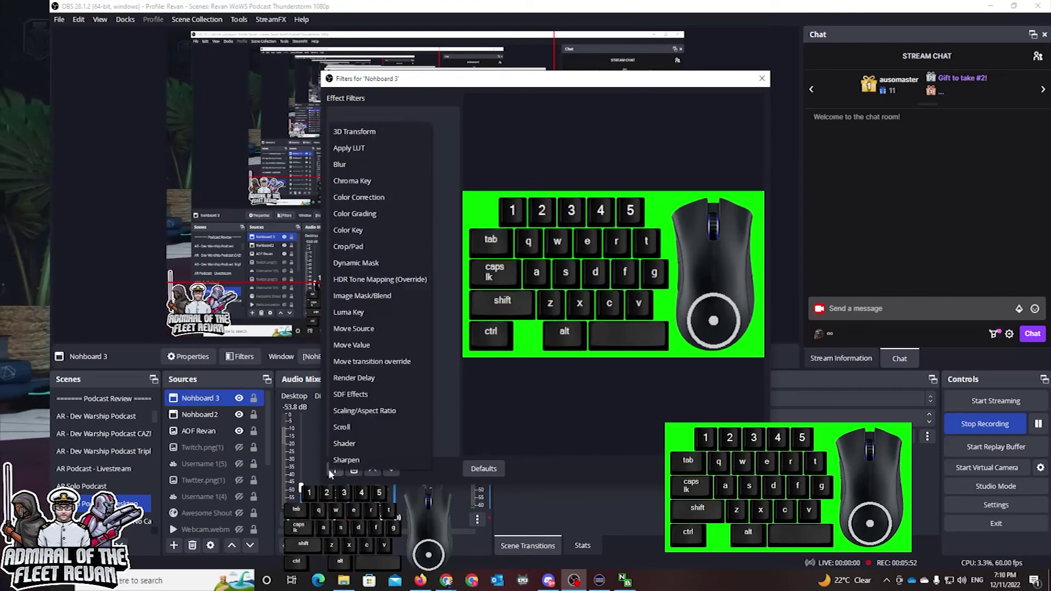
click(356, 181)
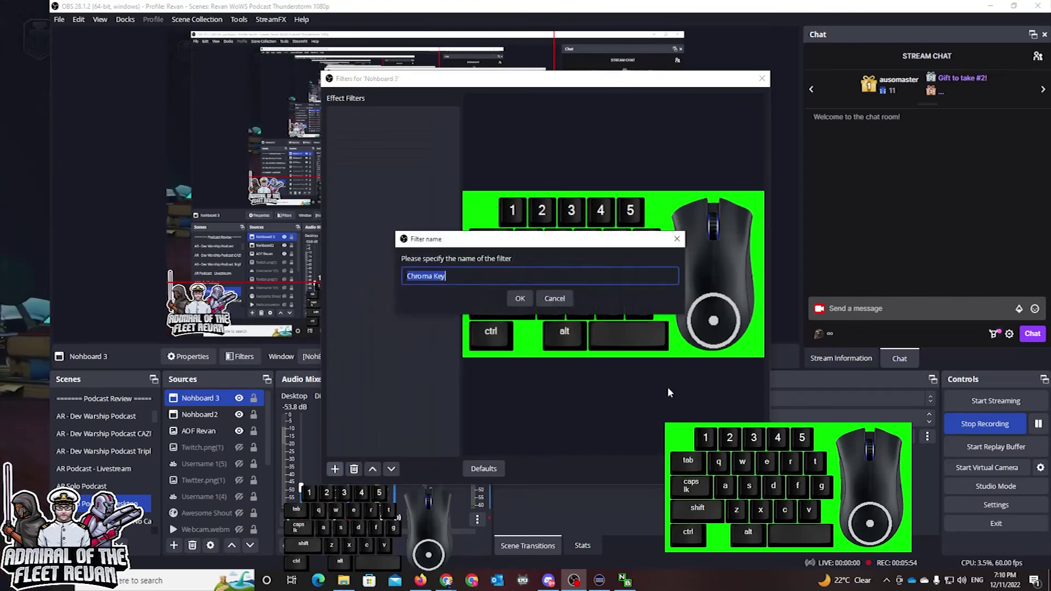
key(Return)
Close the filters, minimize OBS, and bring the NohBoard folder window forward.
click(742, 470)
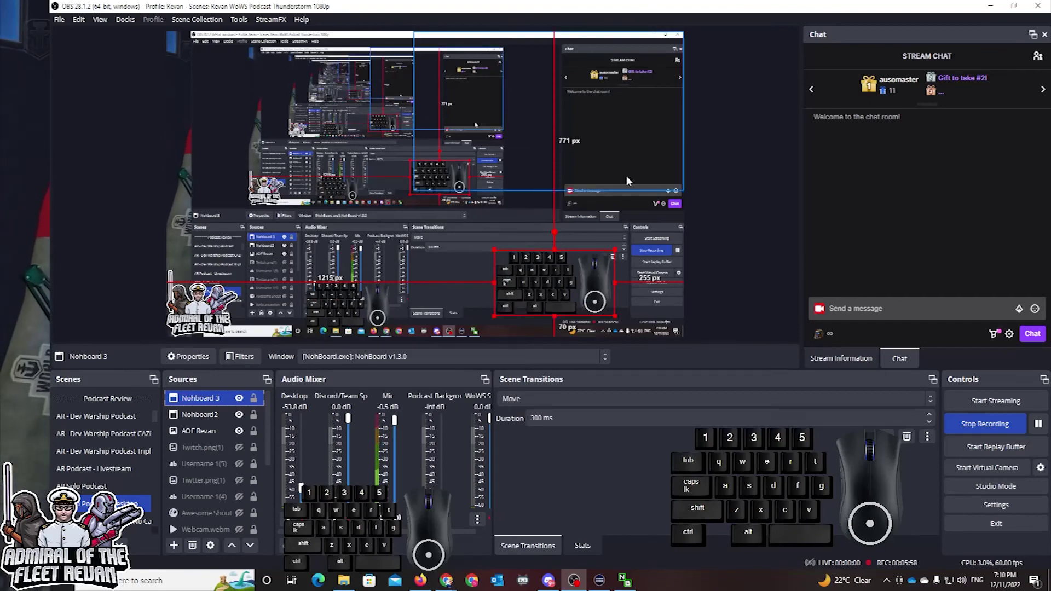
click(991, 5)
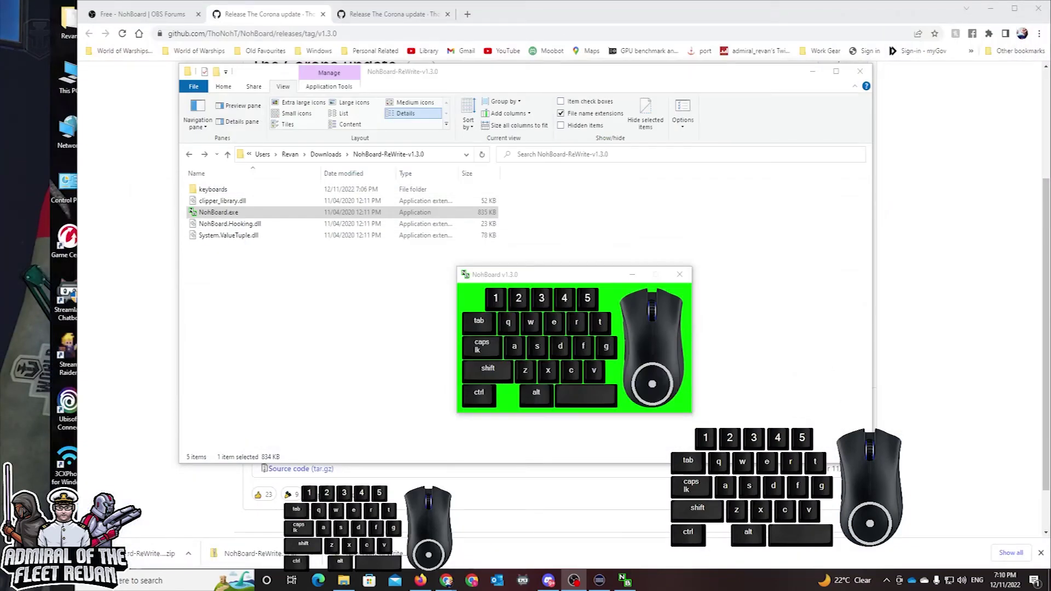
click(579, 266)
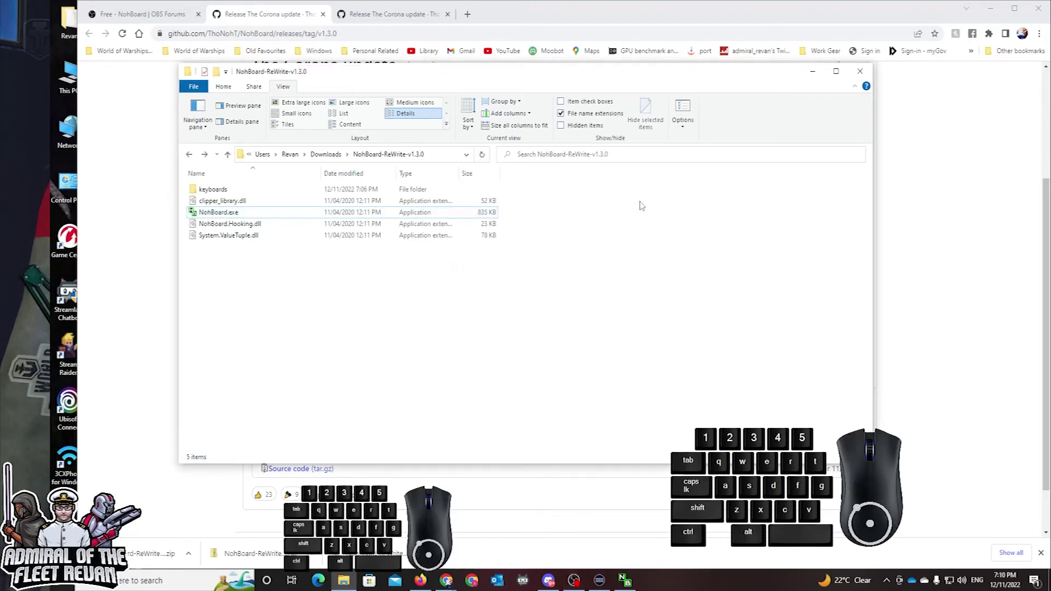
key(s)
key(d)
key(e)
key(w)
key(3)
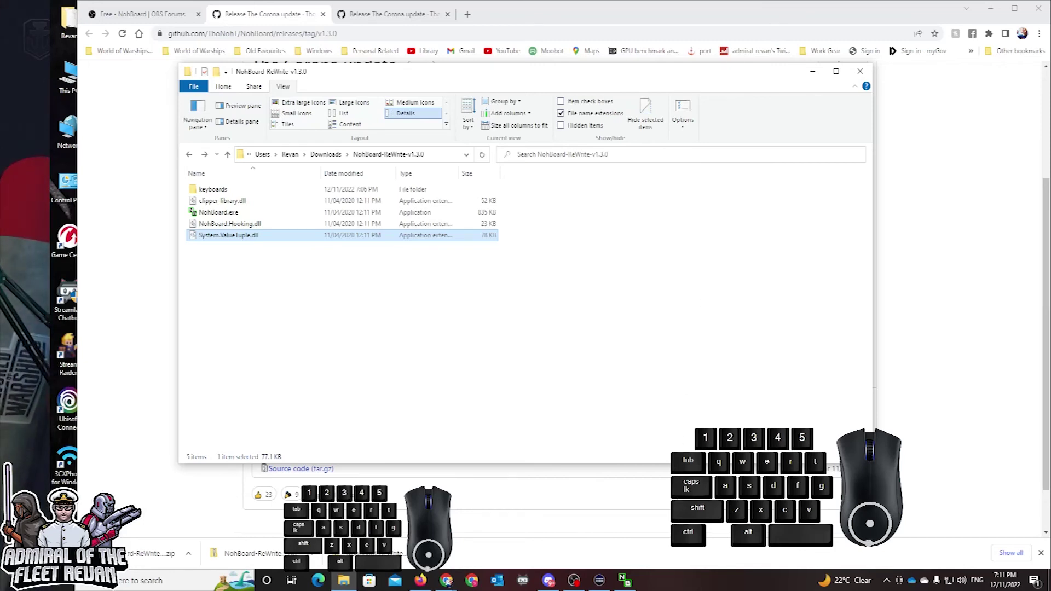
click(622, 583)
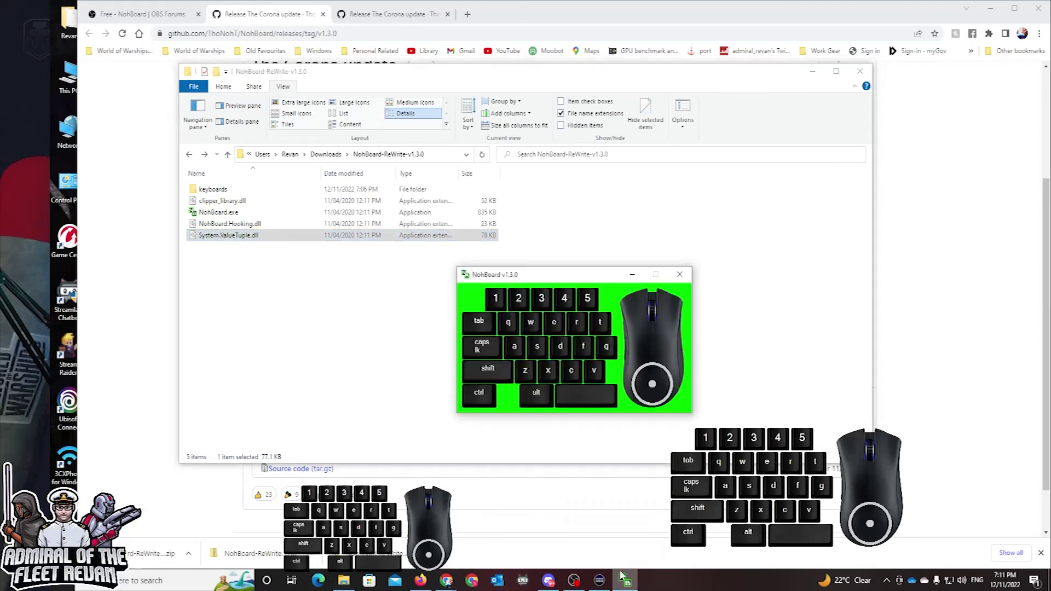
Open NohBoard's settings and close them without changes.
right_click(545, 296)
click(575, 303)
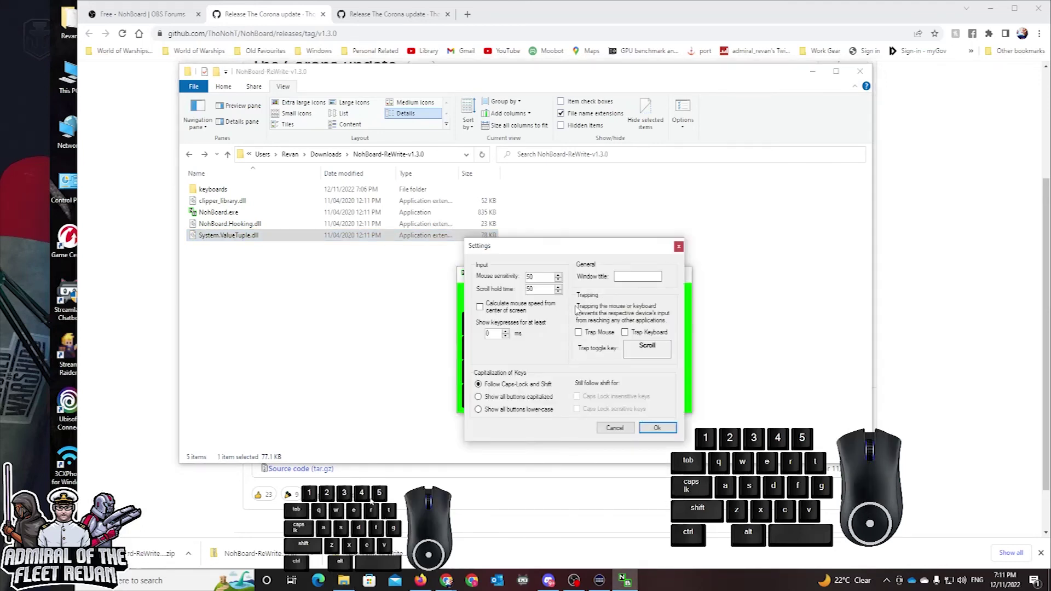
click(660, 430)
Load the joao7yt fps keyboard in normal-black_normal-white style and move the loader aside.
right_click(591, 332)
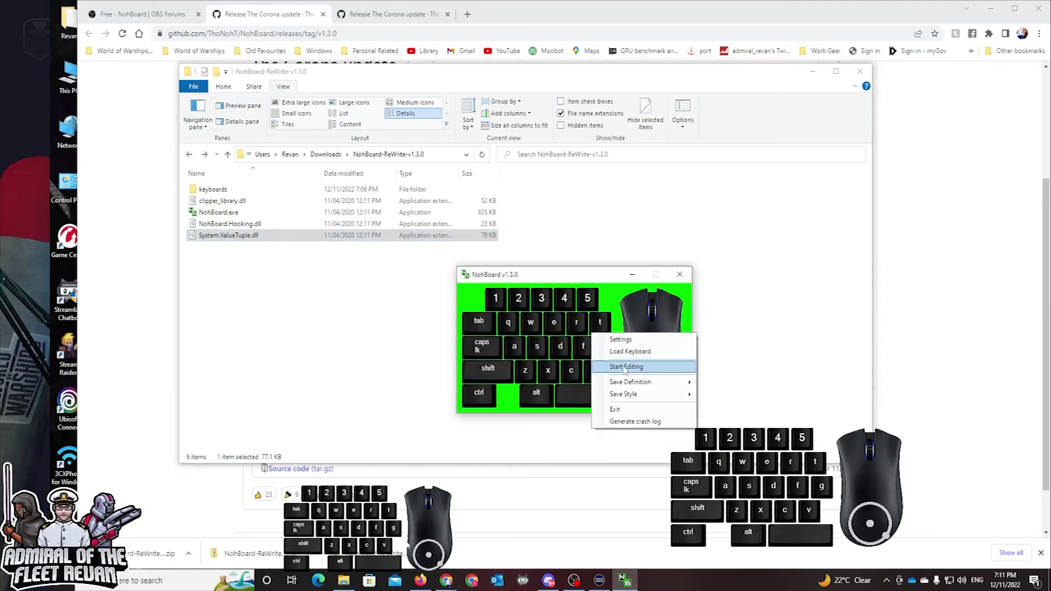
click(599, 348)
click(547, 292)
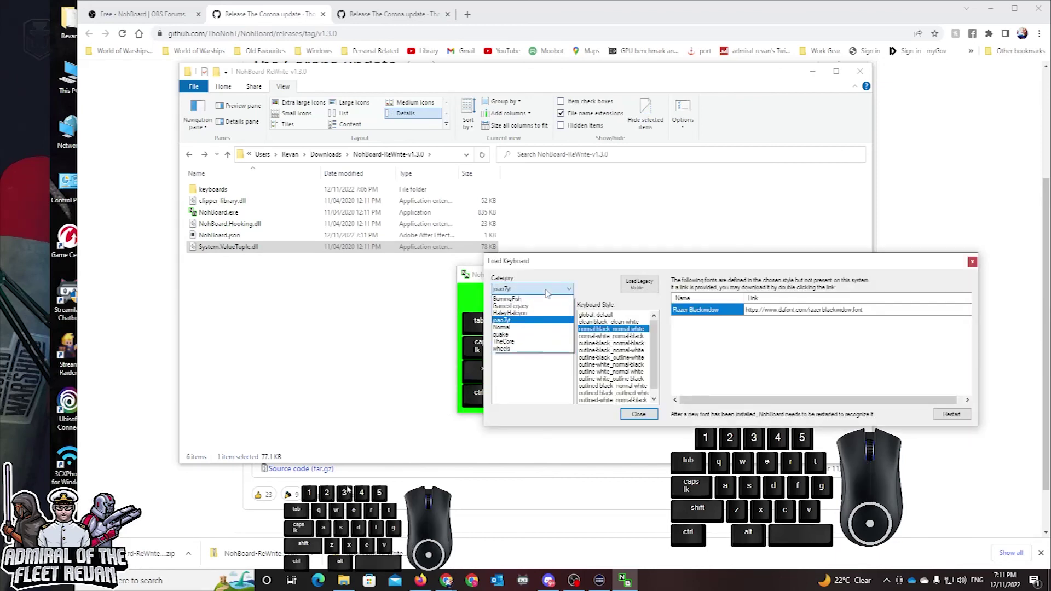
click(561, 420)
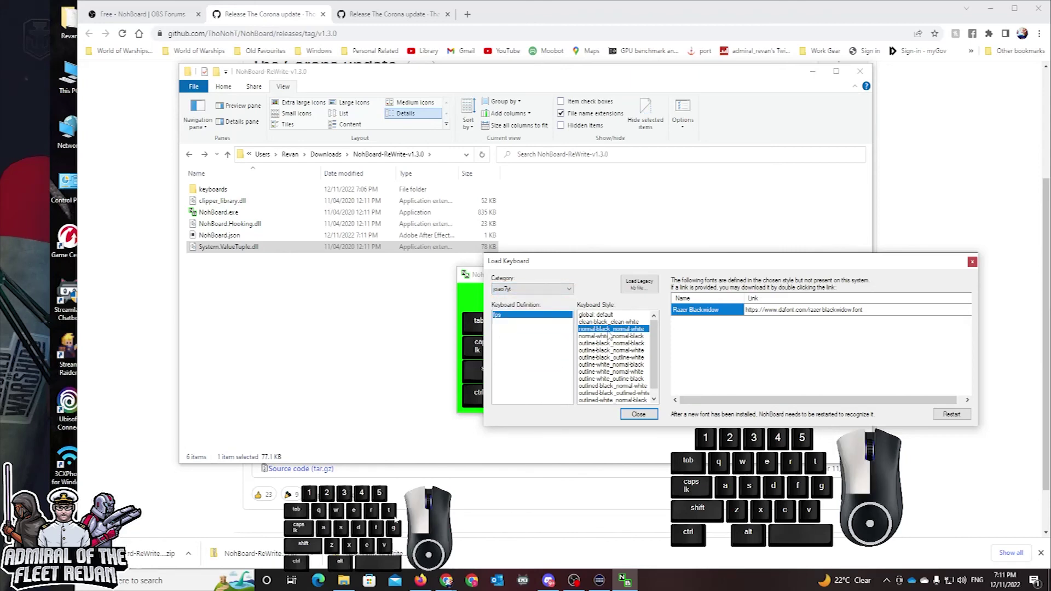
click(608, 332)
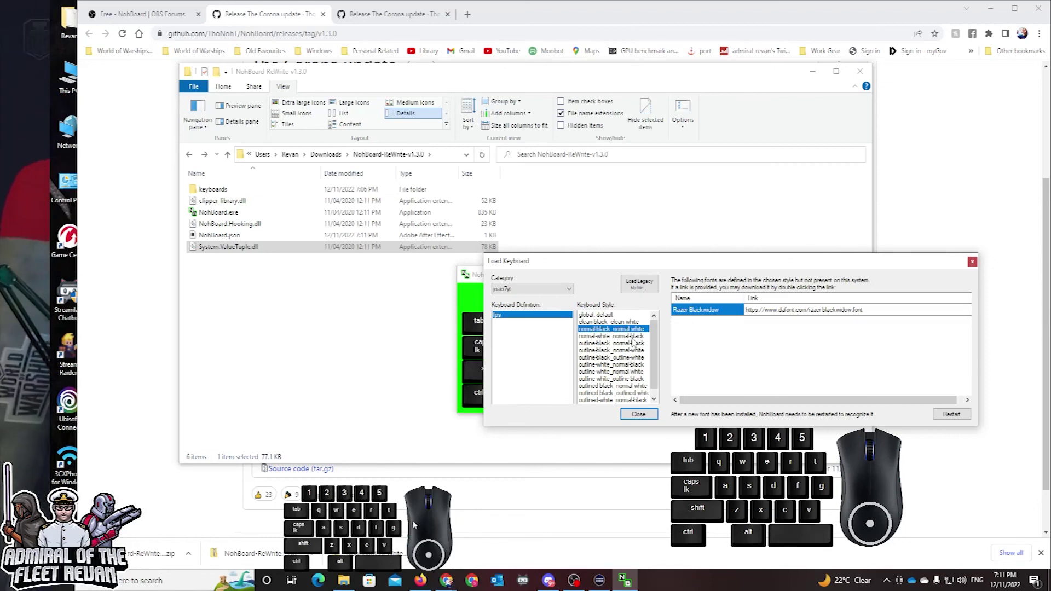
key(Down)
key(Down)
key(Down)
key(Down)
key(Down)
key(Down)
key(Down)
key(Up)
key(Up)
key(Up)
key(Up)
key(Up)
key(Up)
key(Up)
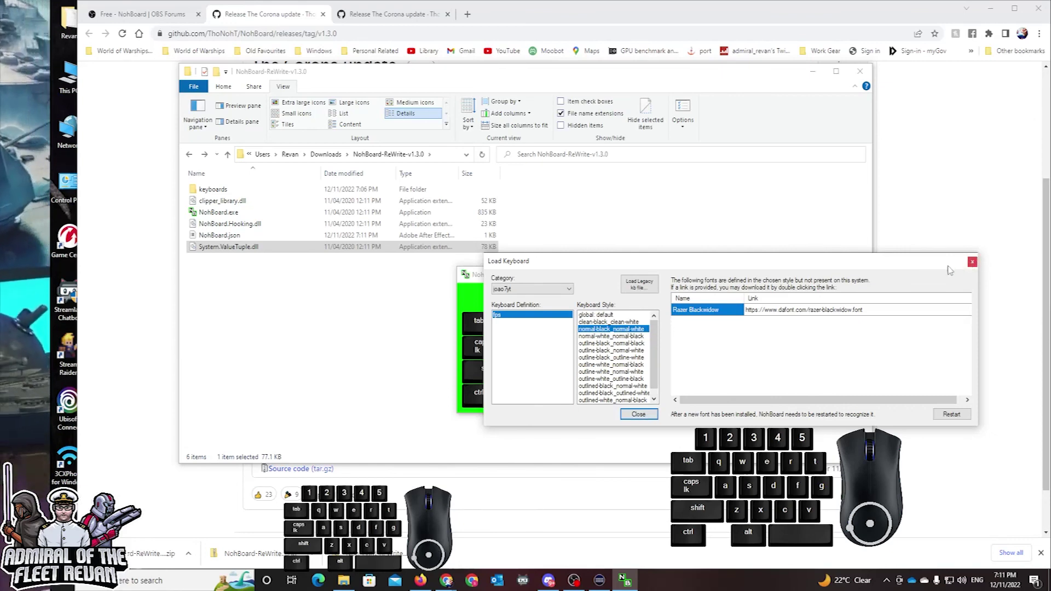
drag(872, 264, 783, 93)
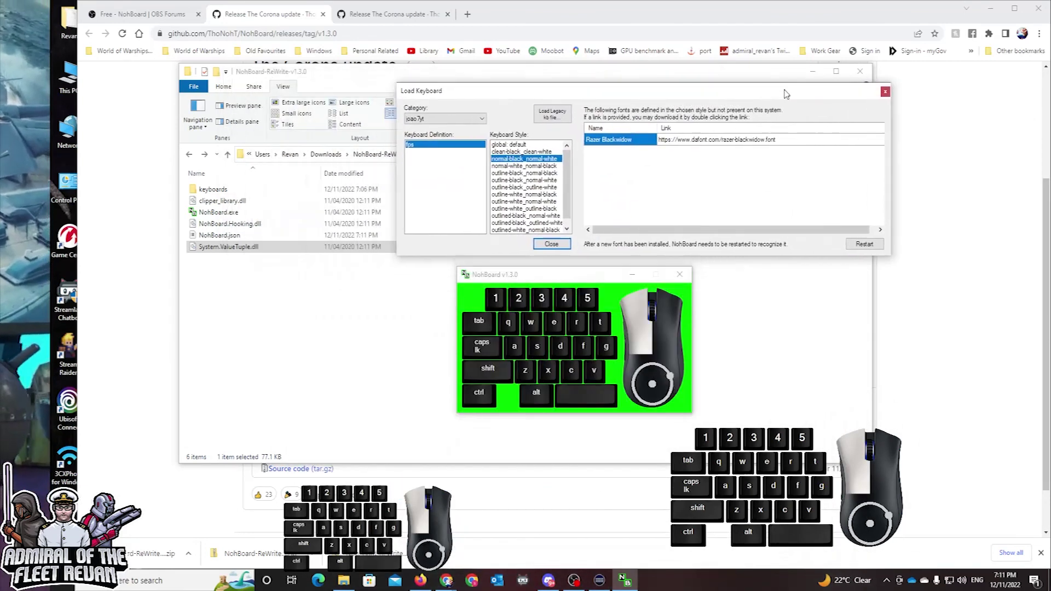